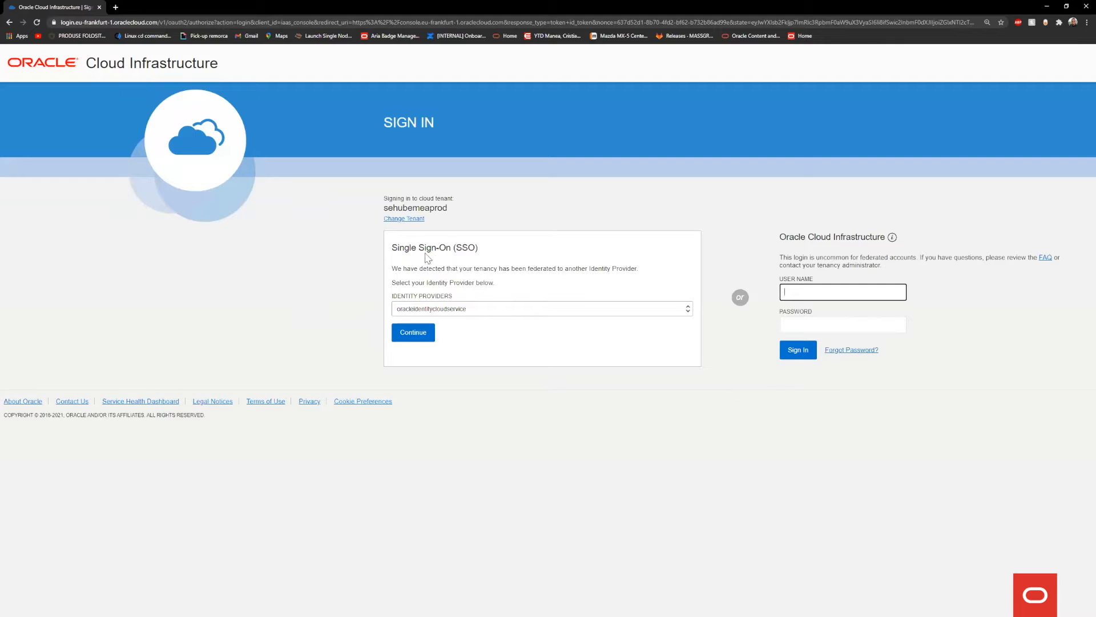
Examine the tenant's single sign-on option, the identity provider's sign-in page and the separate Oracle Cloud Infrastructure user login
drag(396, 249, 481, 252)
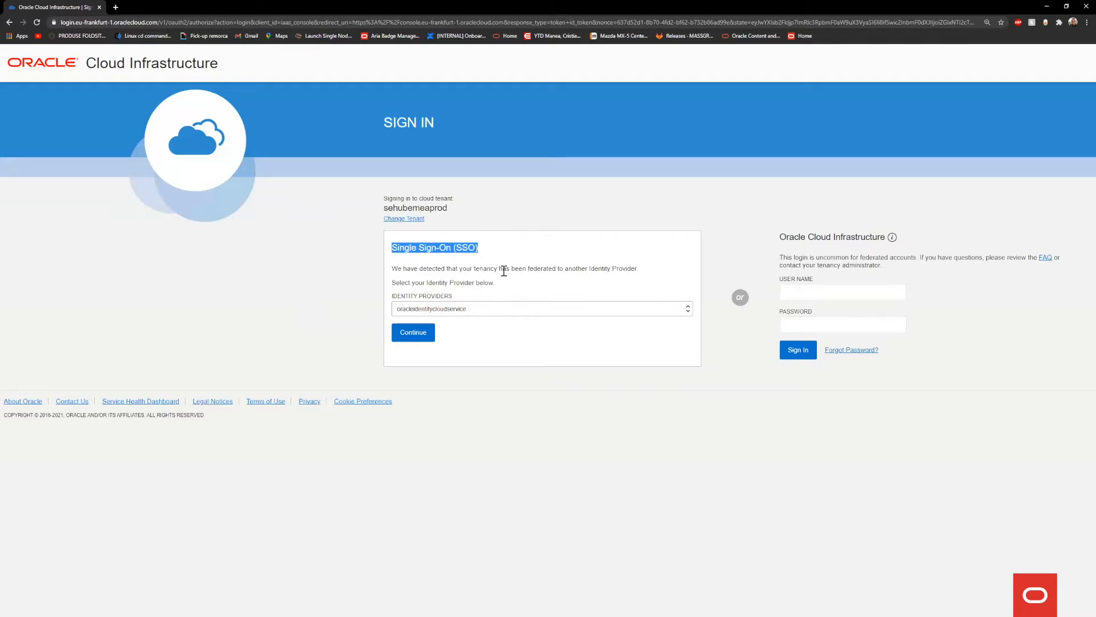
click(521, 358)
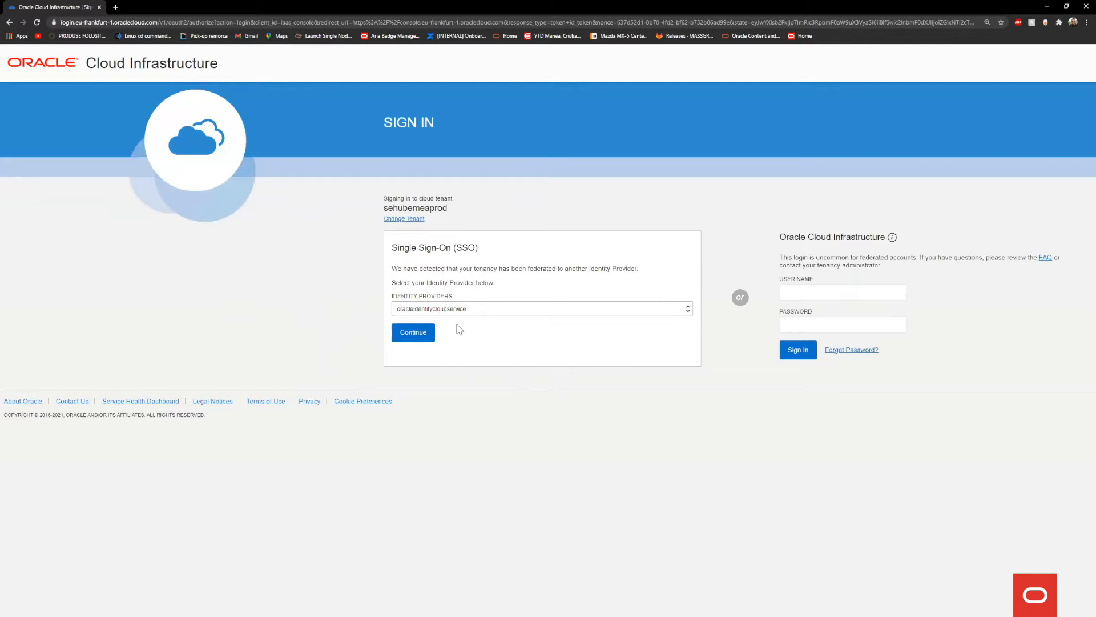
click(432, 331)
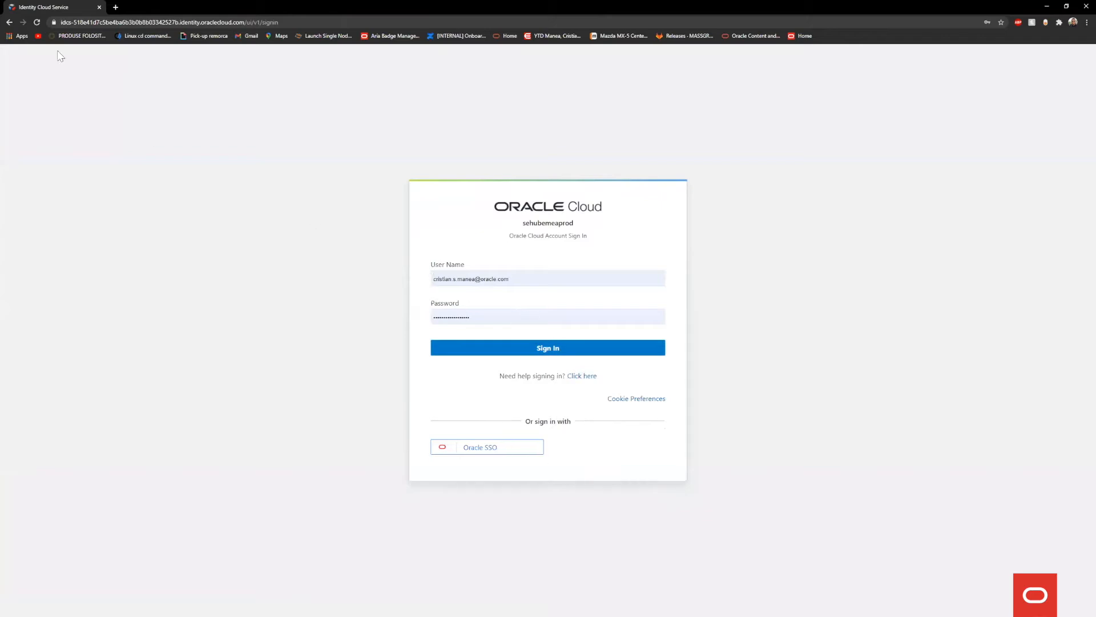
click(9, 21)
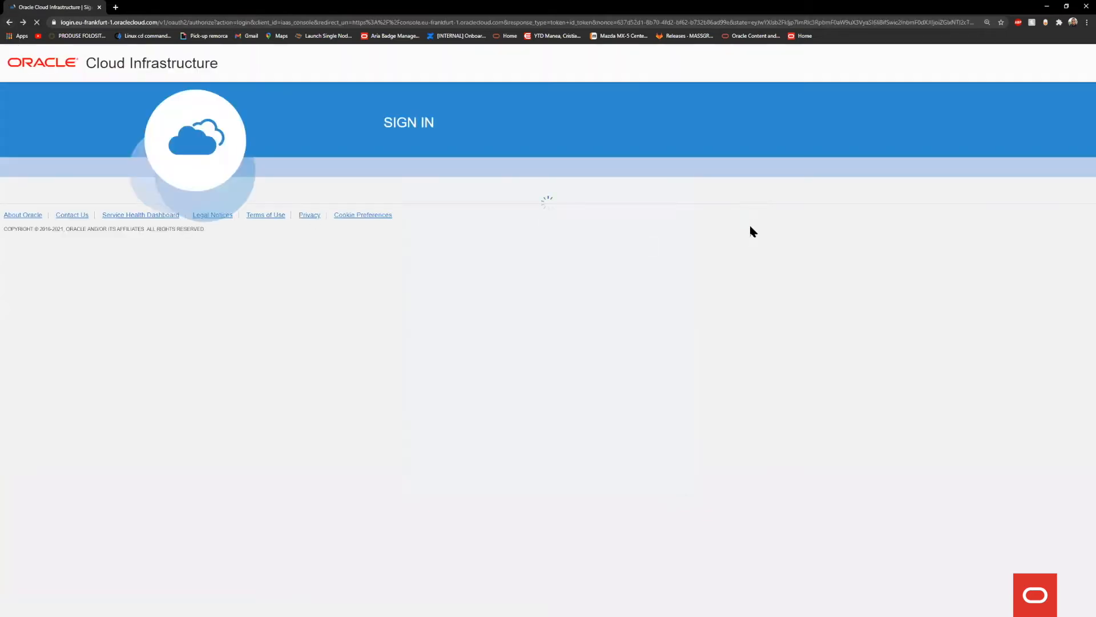
click(832, 293)
click(722, 433)
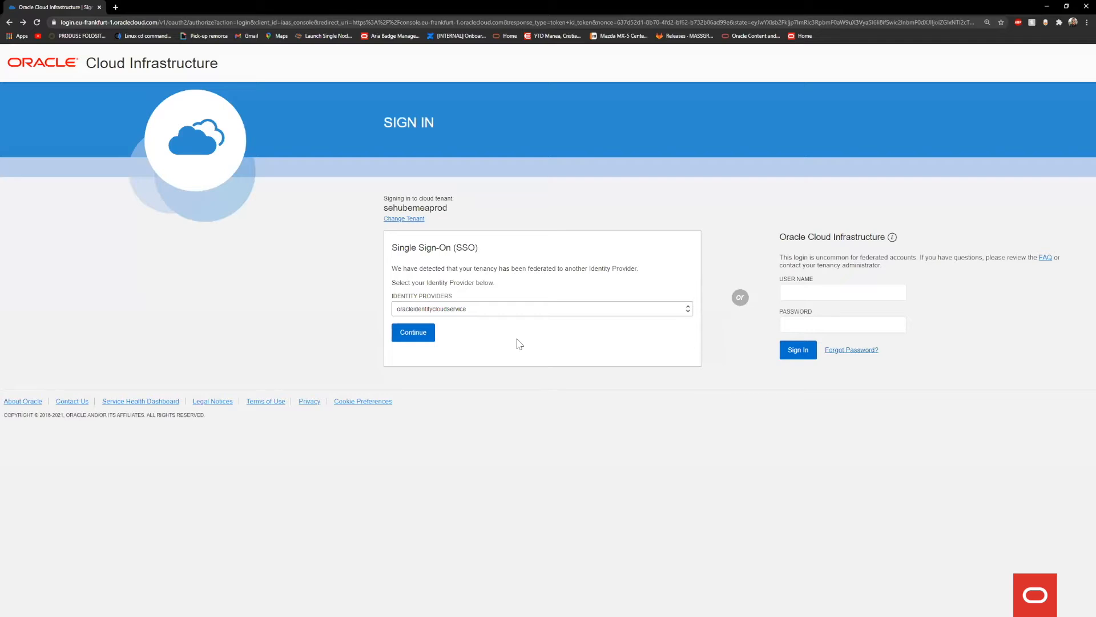
click(418, 340)
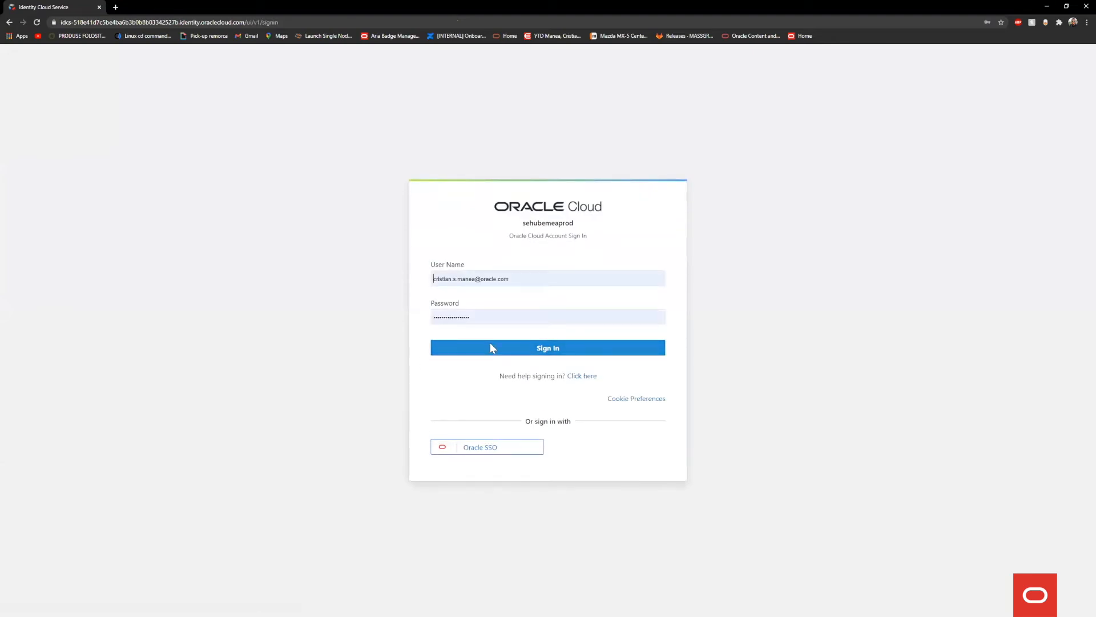
click(473, 317)
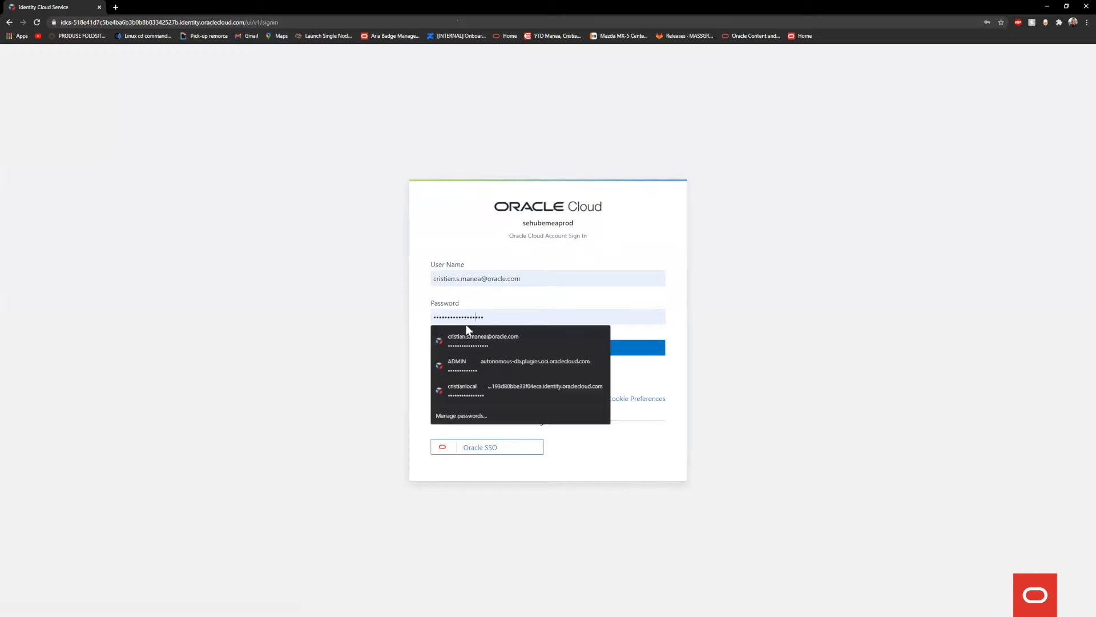
click(304, 374)
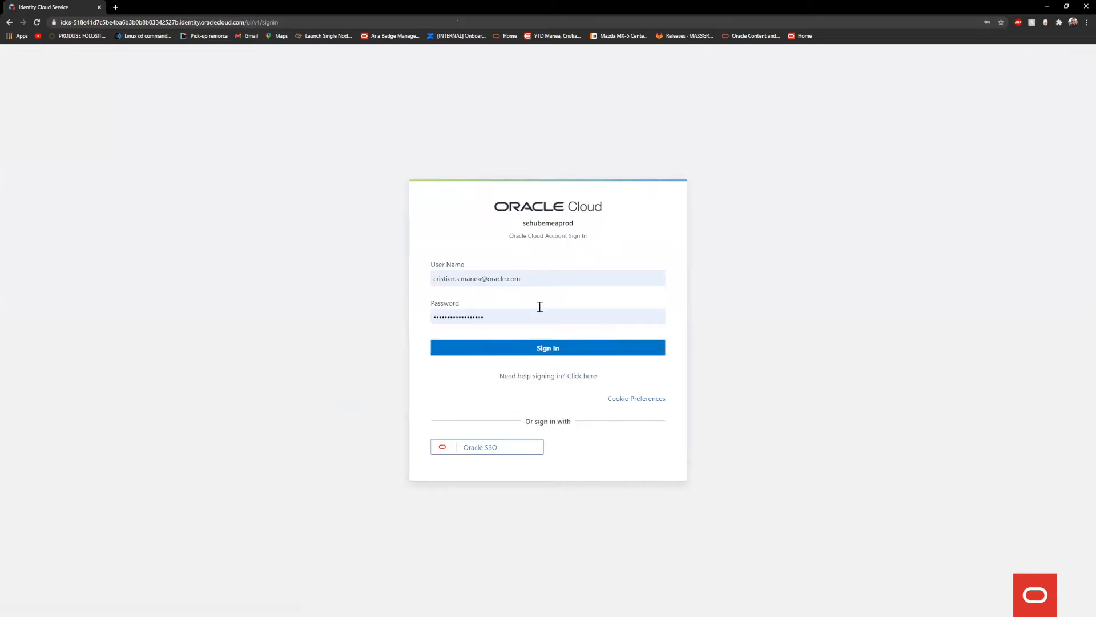
click(9, 22)
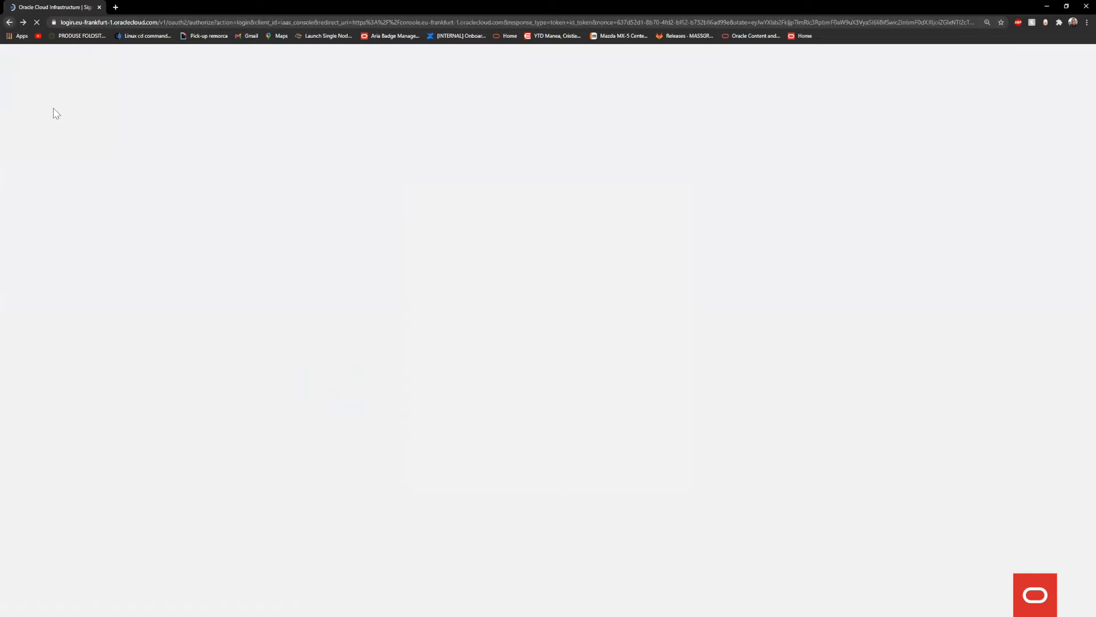
click(820, 292)
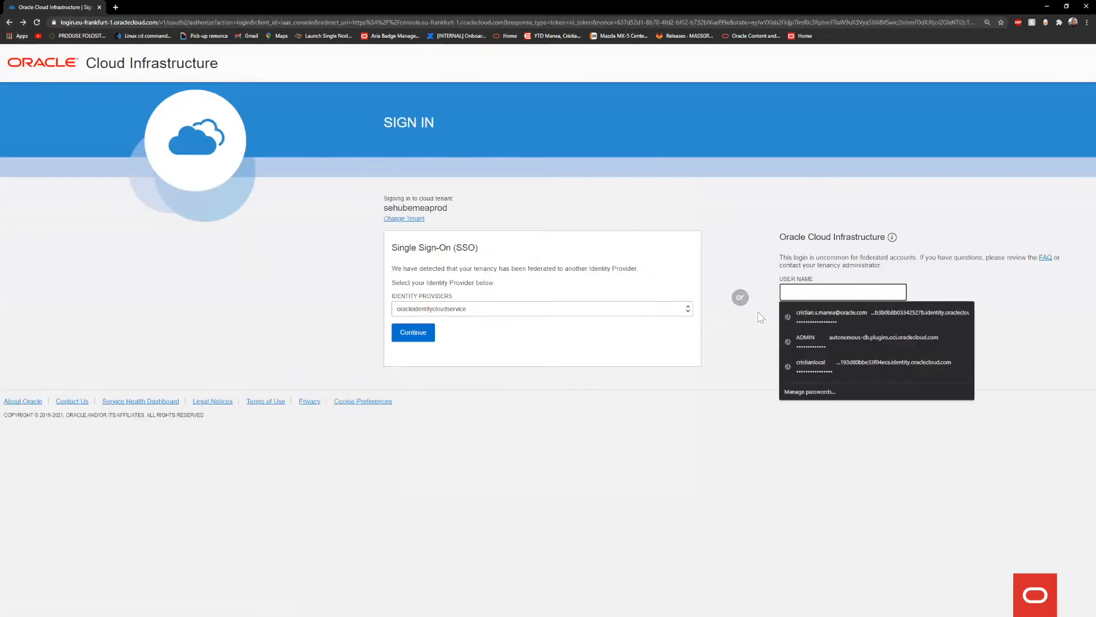
click(1054, 281)
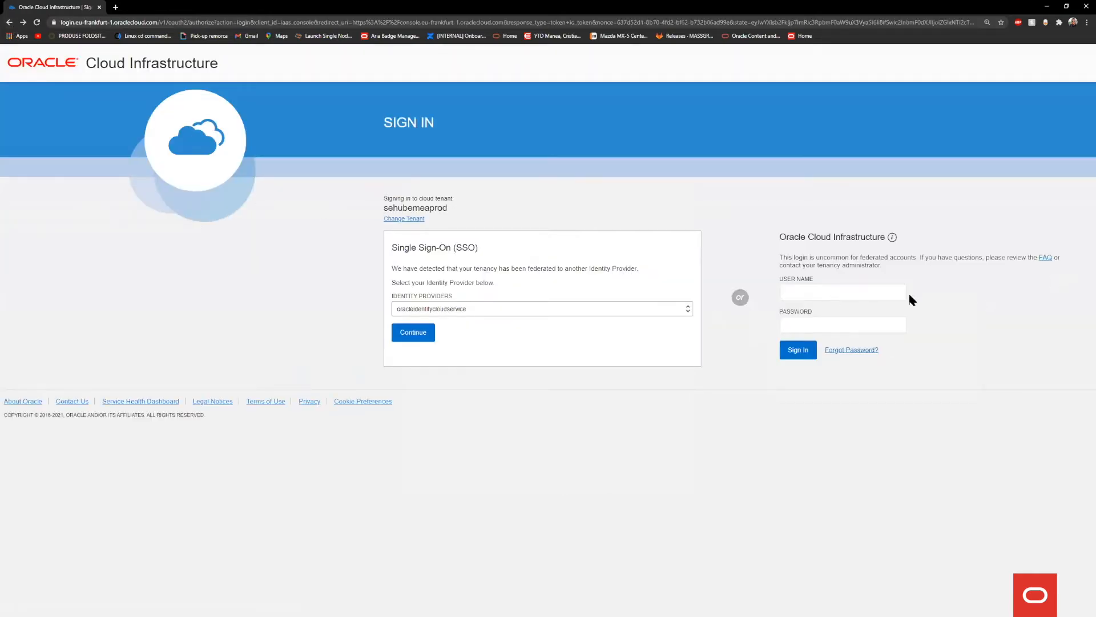
Sign in to the tenant via oracleidentitycloudservice and Oracle SSO with the saved account credentials and the one-time PIN
click(406, 336)
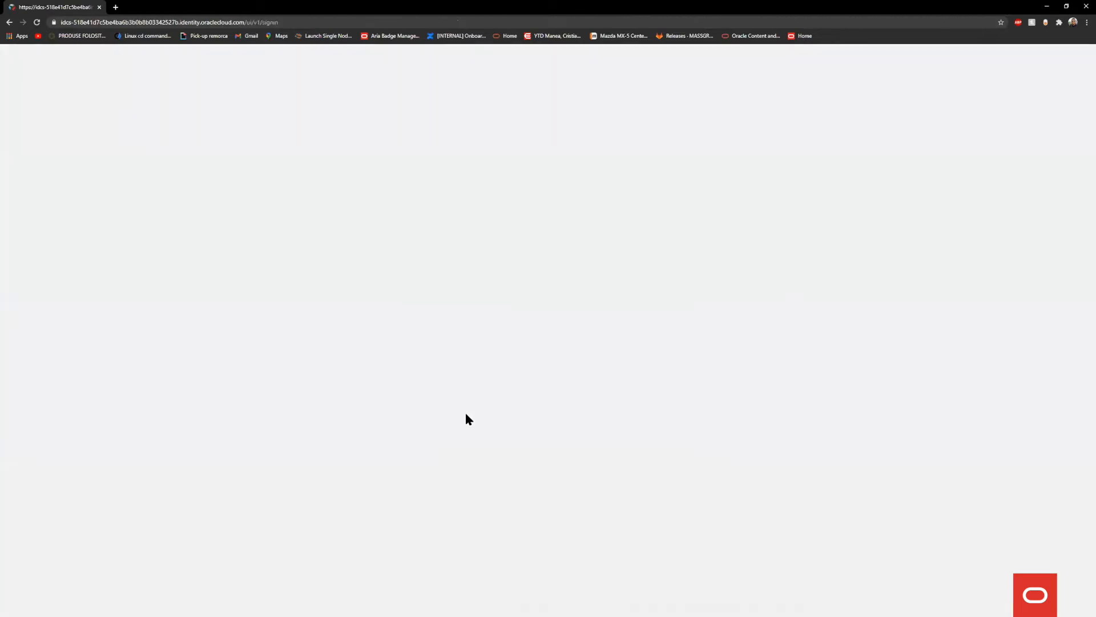
click(481, 448)
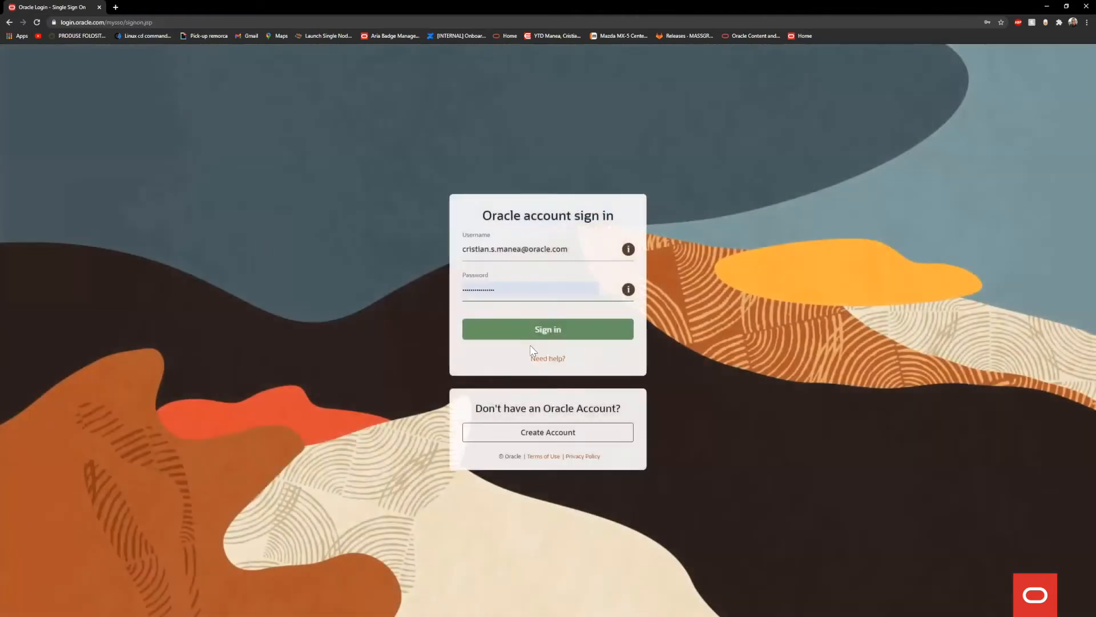
click(531, 330)
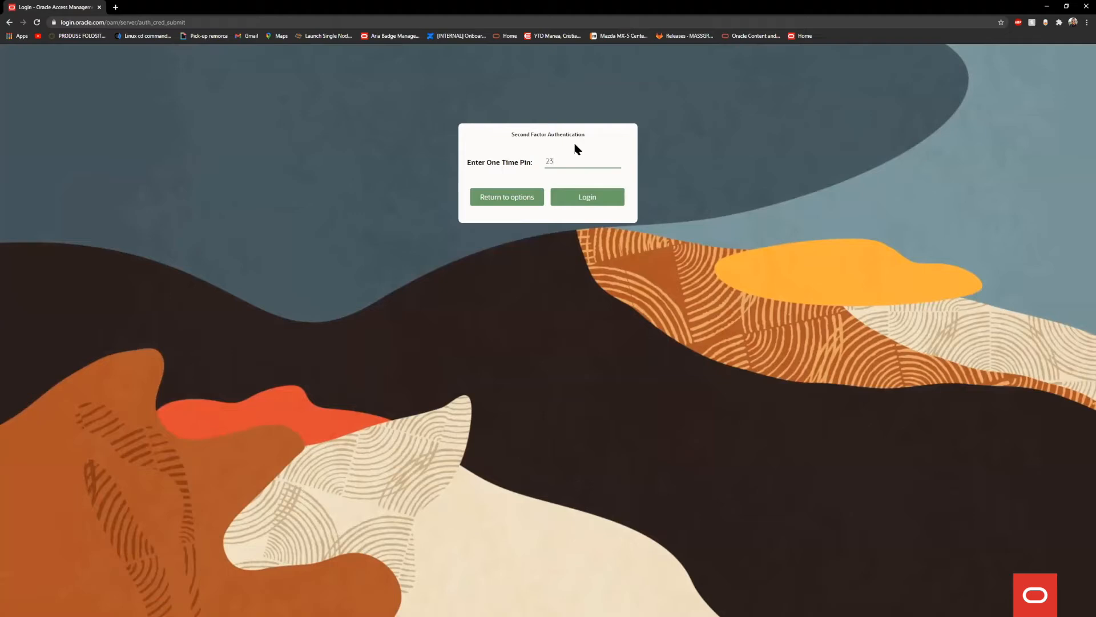
key(Return)
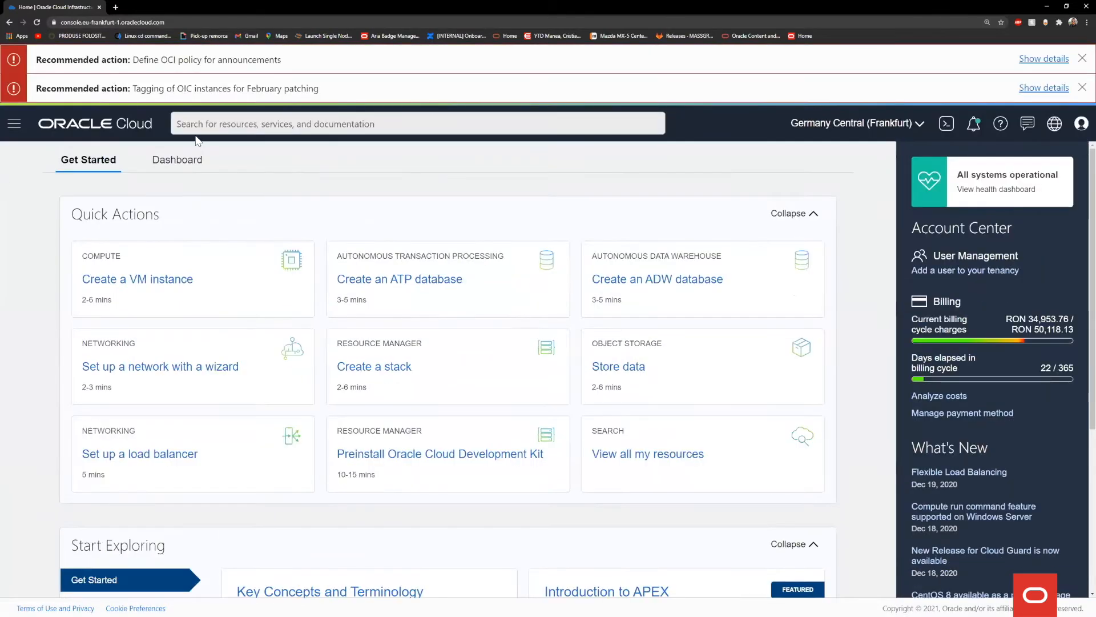
Dismiss both recommended-action announcements and review the home page's quick actions, billing, news and help links
click(1081, 59)
click(1081, 60)
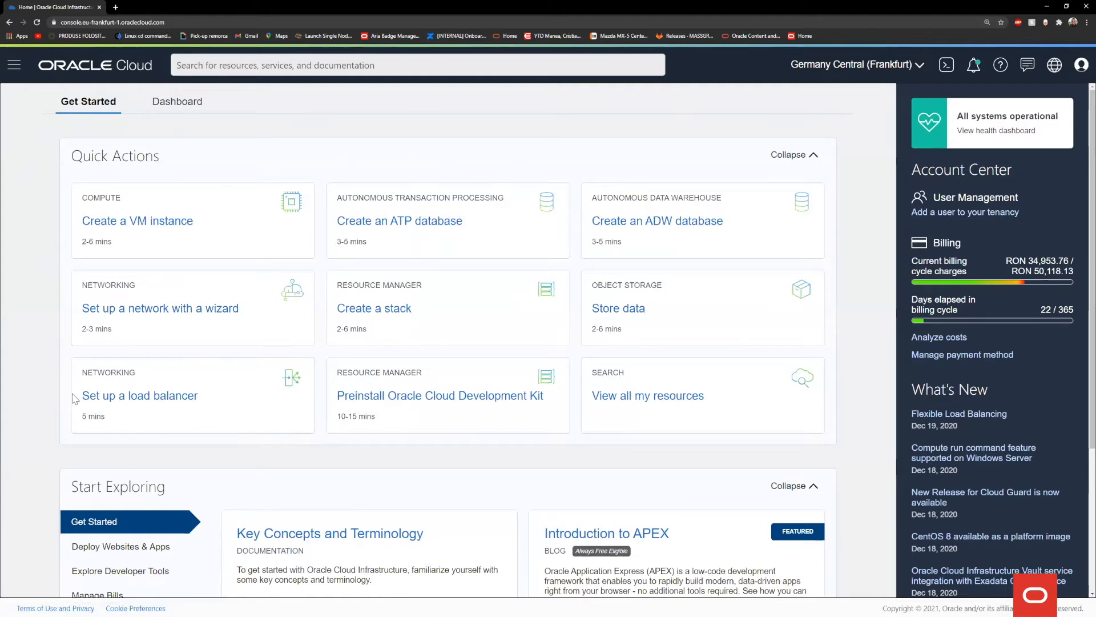
scroll(73, 398, down, 3)
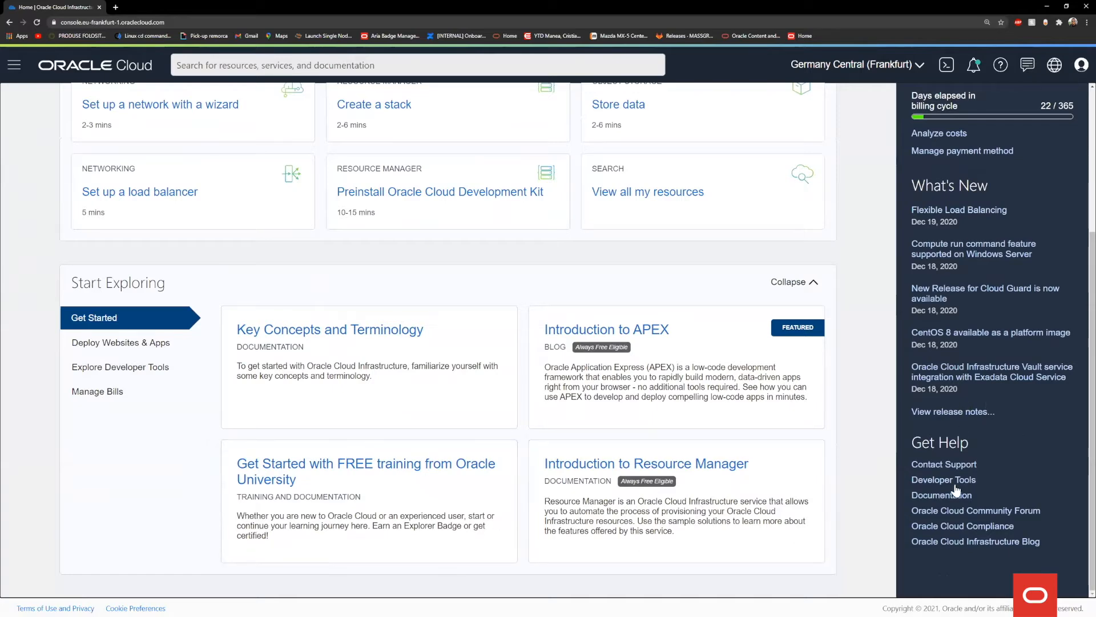
scroll(1003, 455, up, 4)
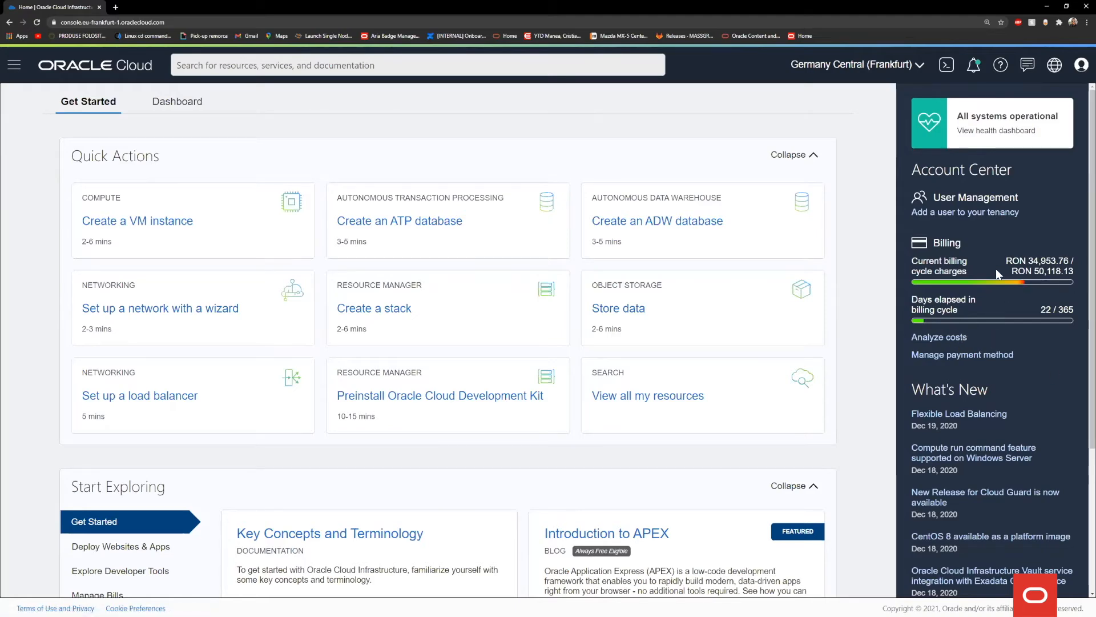
scroll(988, 362, down, 2)
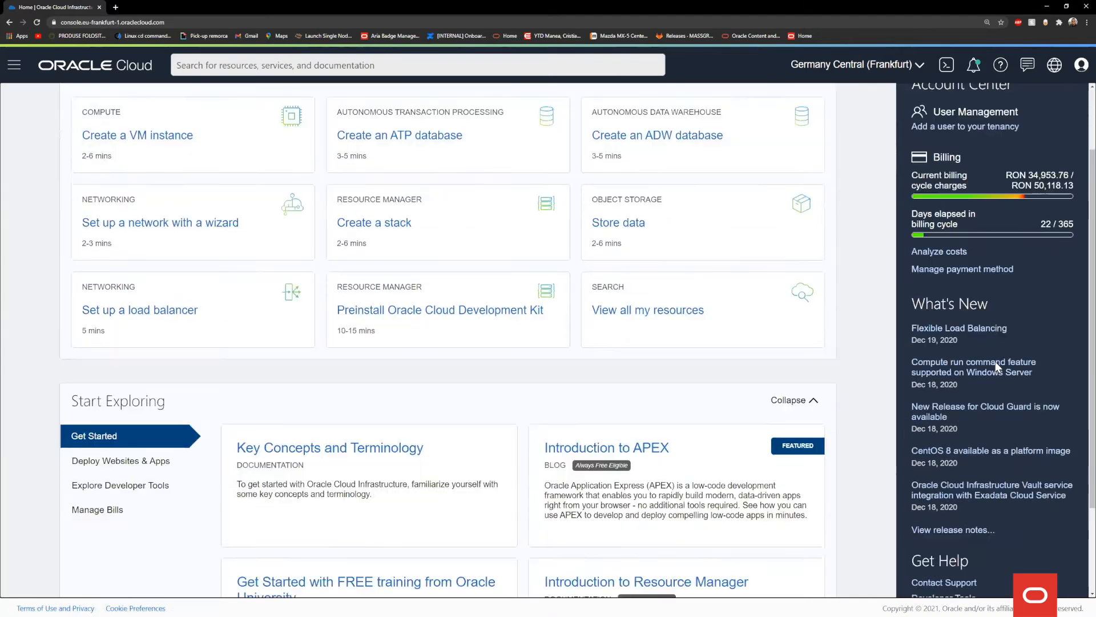
scroll(998, 371, down, 2)
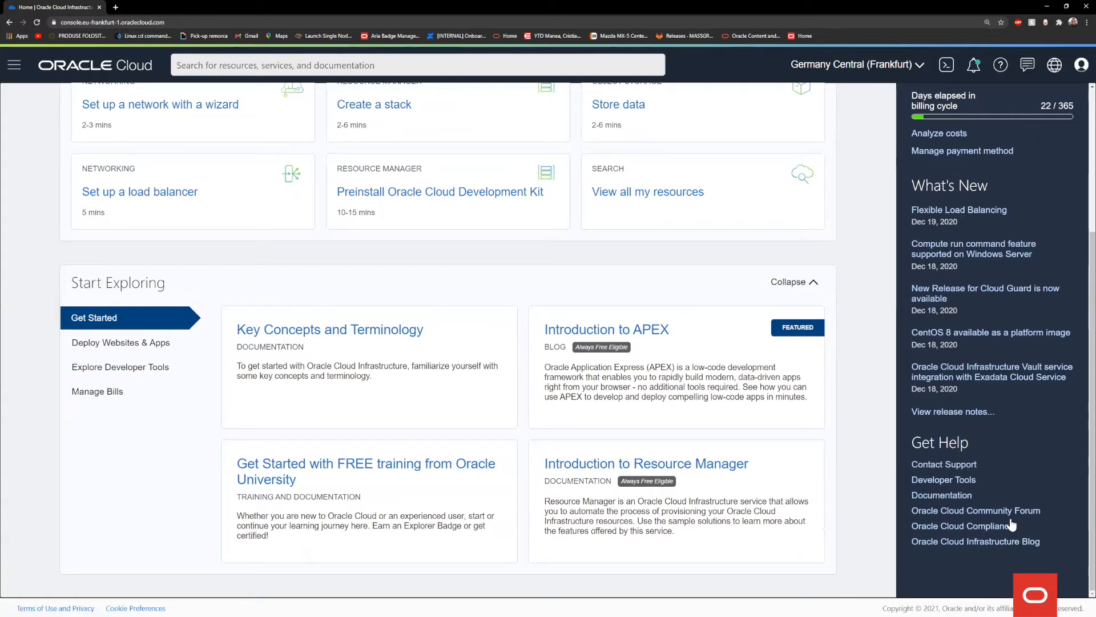
scroll(951, 344, up, 5)
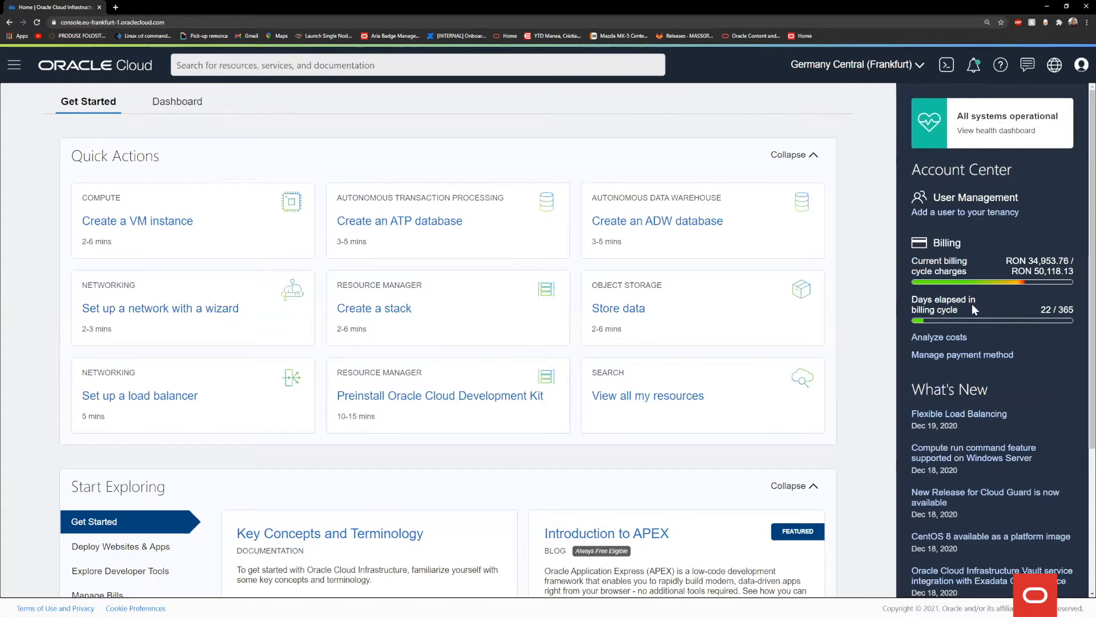
Open the region management page and examine the infrastructure regions' subscription status through the second page of the list
key(ctrl+plus)
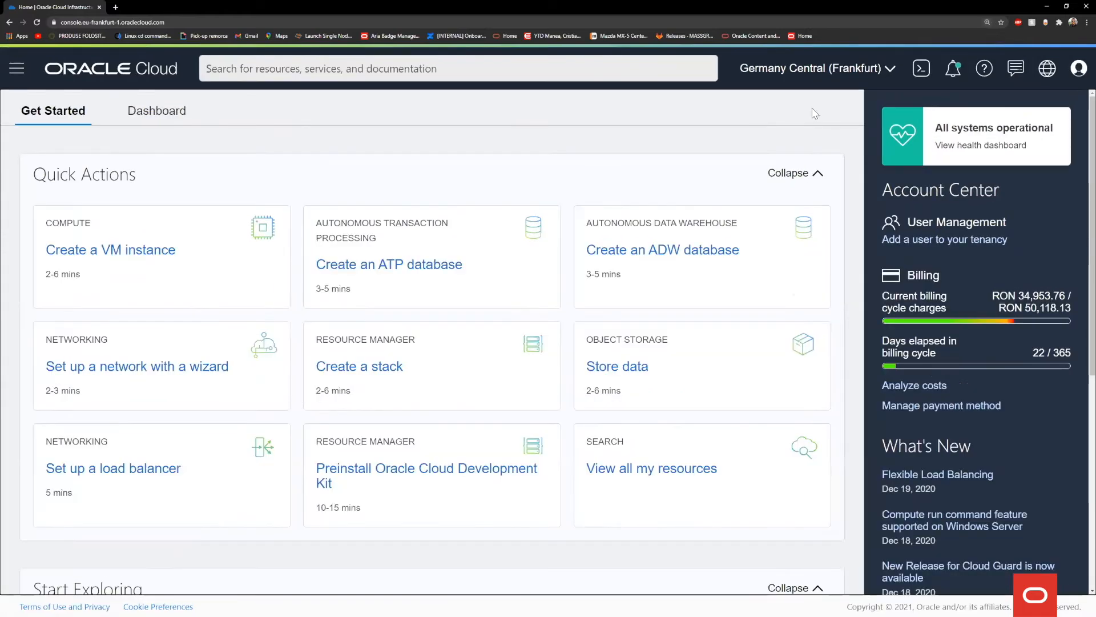
click(837, 71)
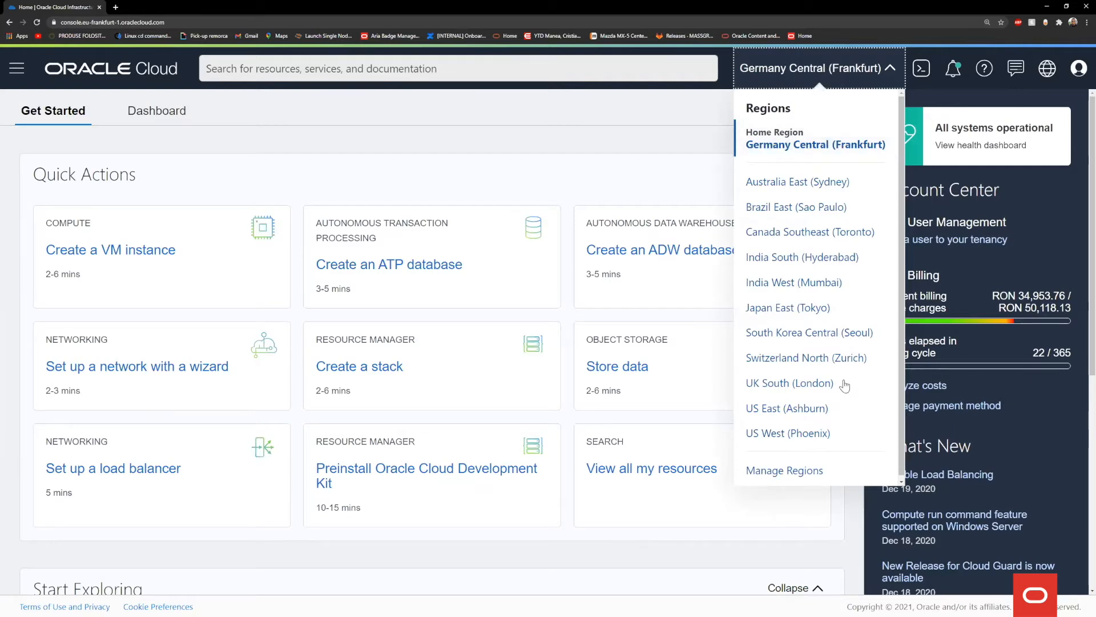
click(788, 479)
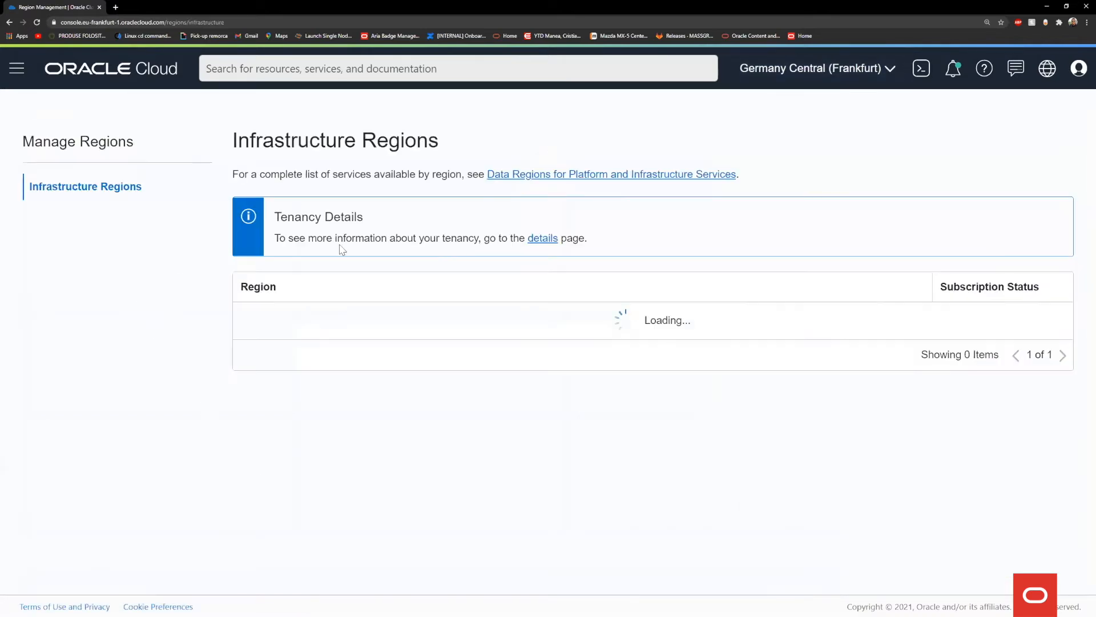
scroll(532, 303, down, 3)
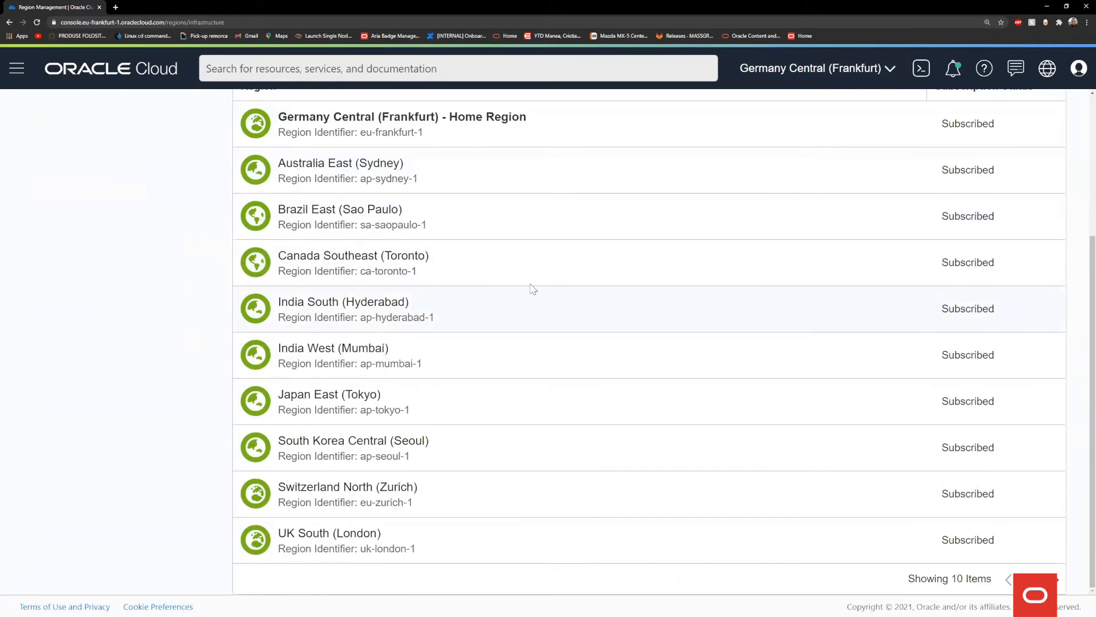
scroll(514, 331, up, 3)
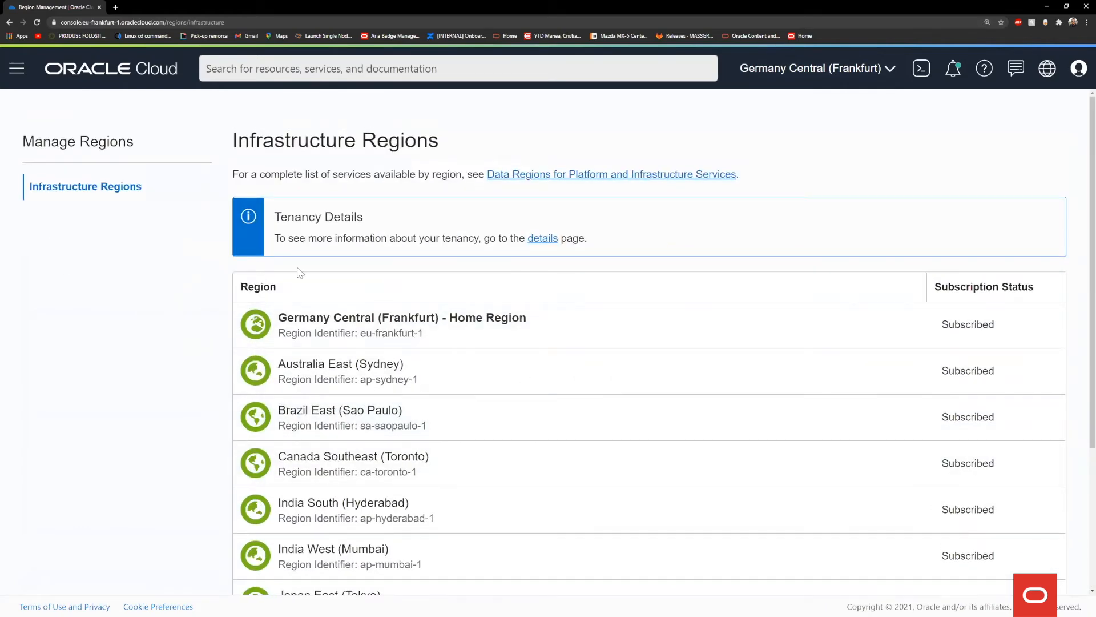
scroll(350, 294, down, 3)
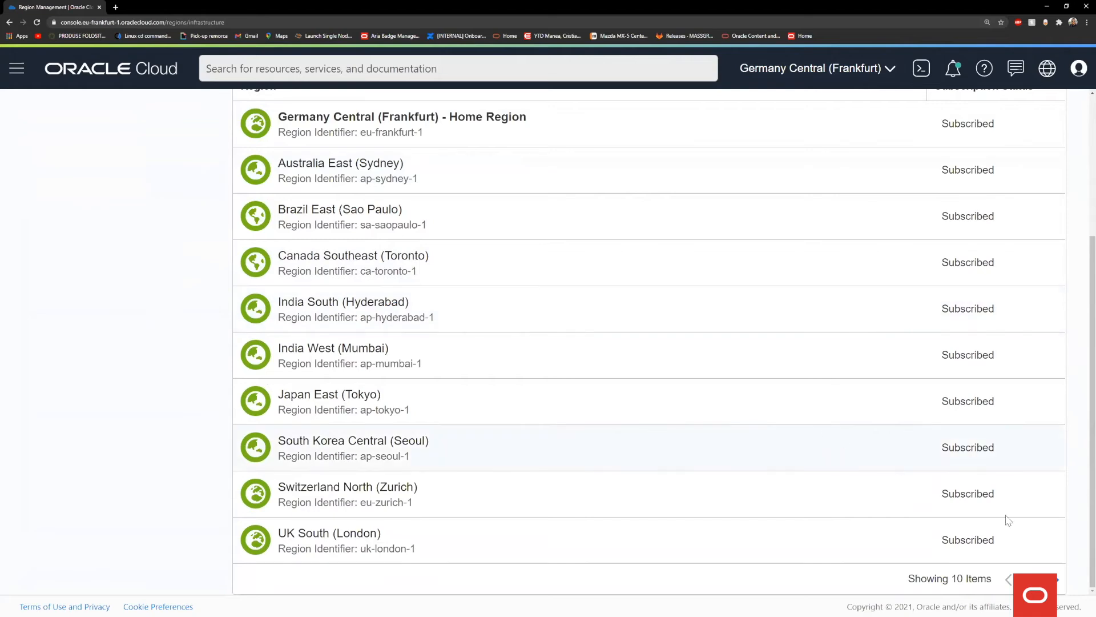
click(1056, 579)
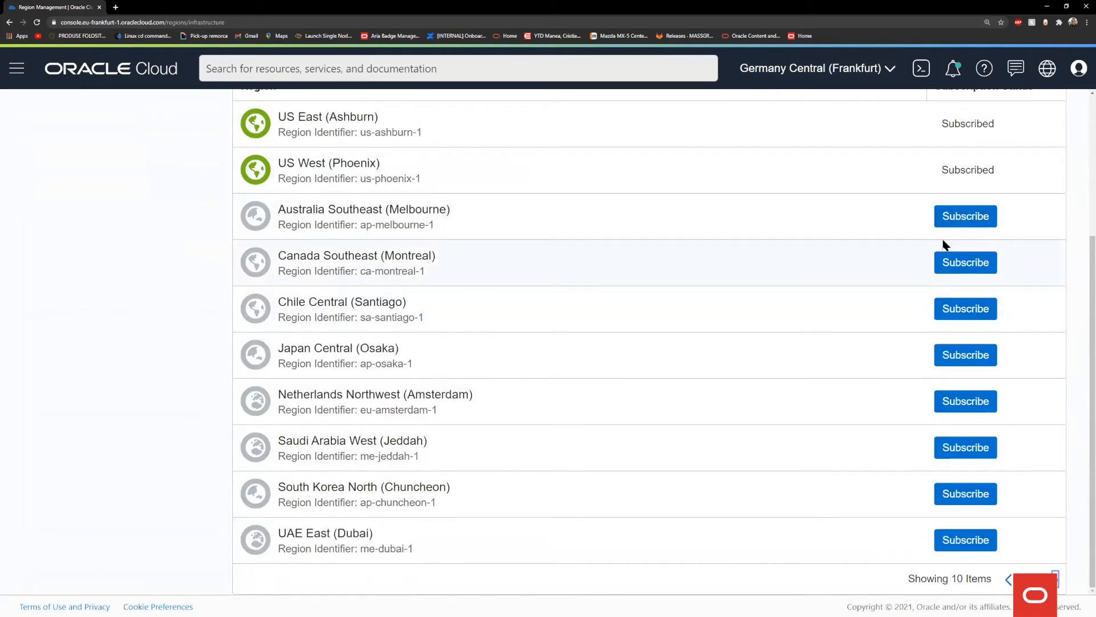
Check the subscription request for Australia Southeast (Melbourne) without subscribing, and return to the console home page
click(960, 224)
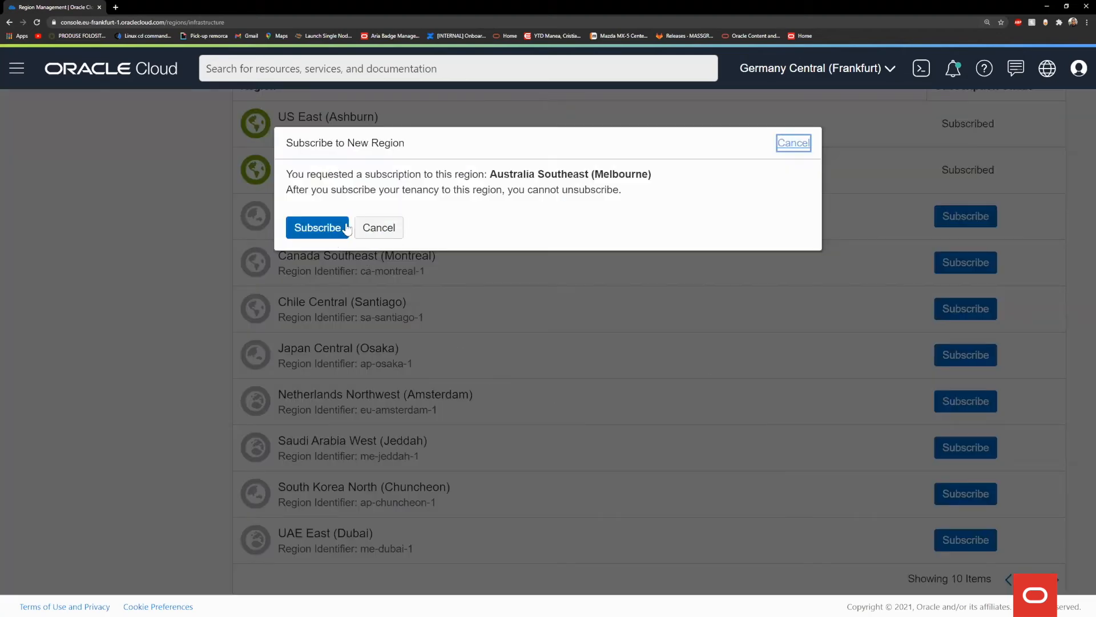
click(378, 232)
scroll(76, 220, up, 4)
click(164, 81)
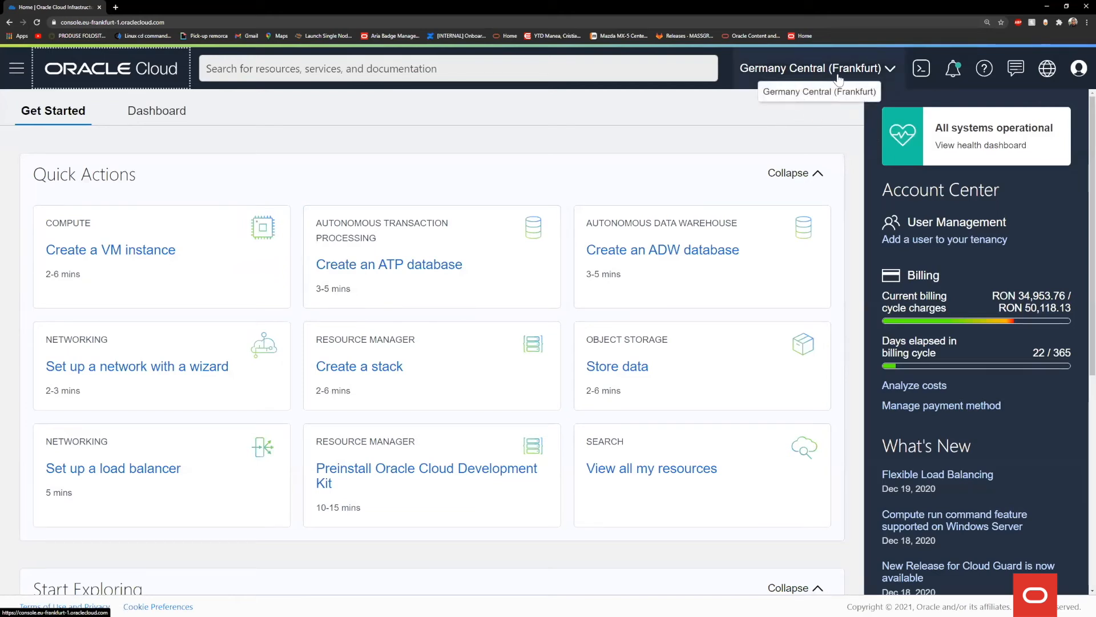
Switch the console region to Switzerland North (Zurich), and after that to Canada Southeast (Toronto)
click(816, 69)
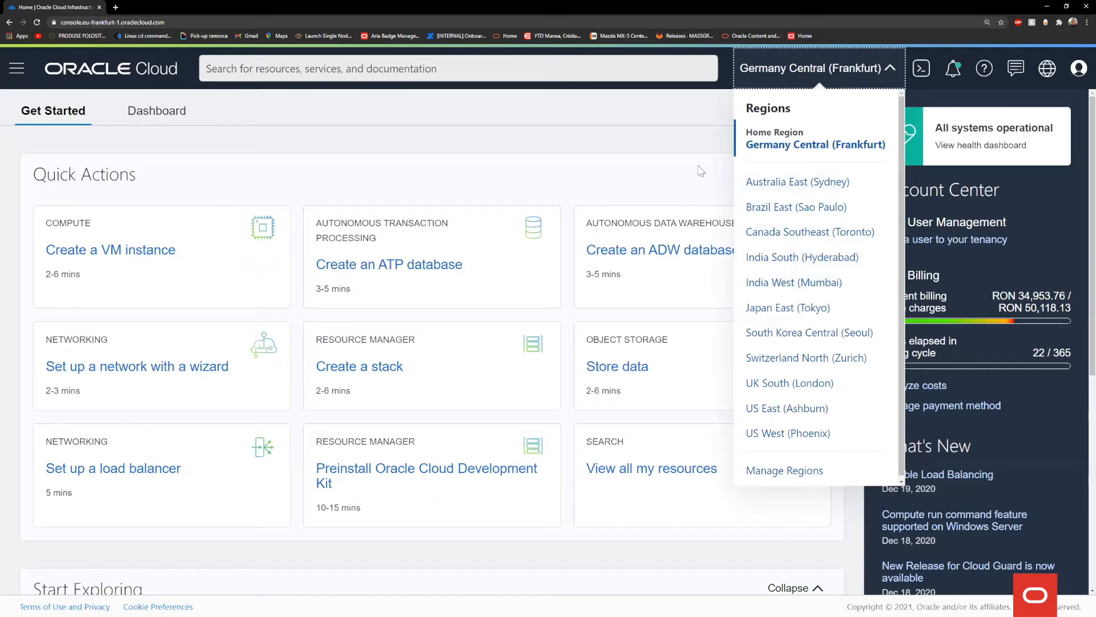
click(807, 358)
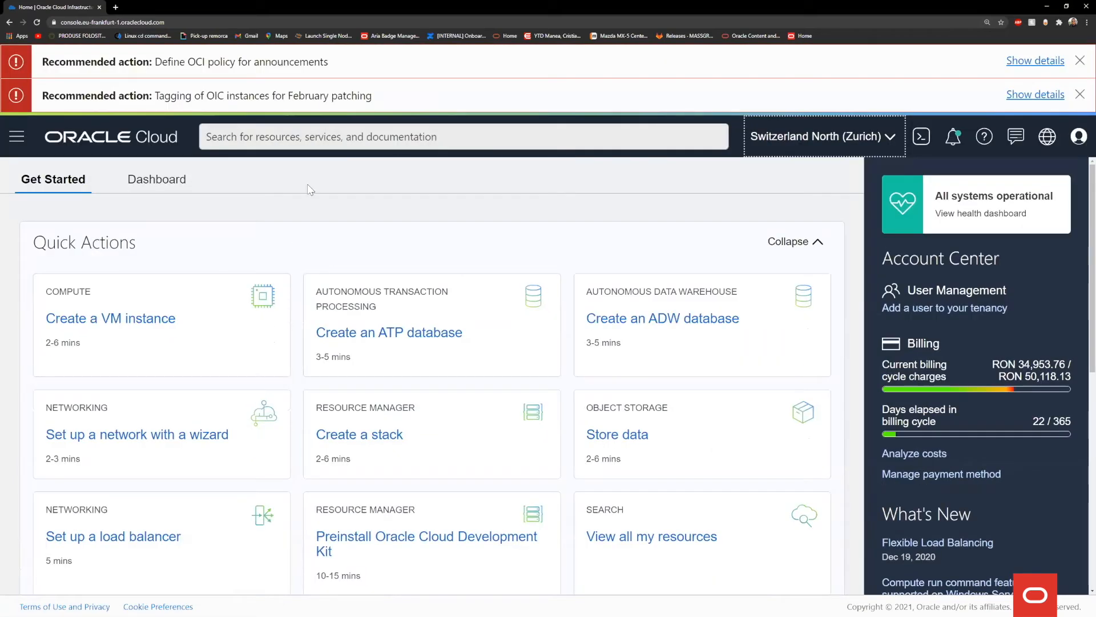
scroll(343, 234, down, 1)
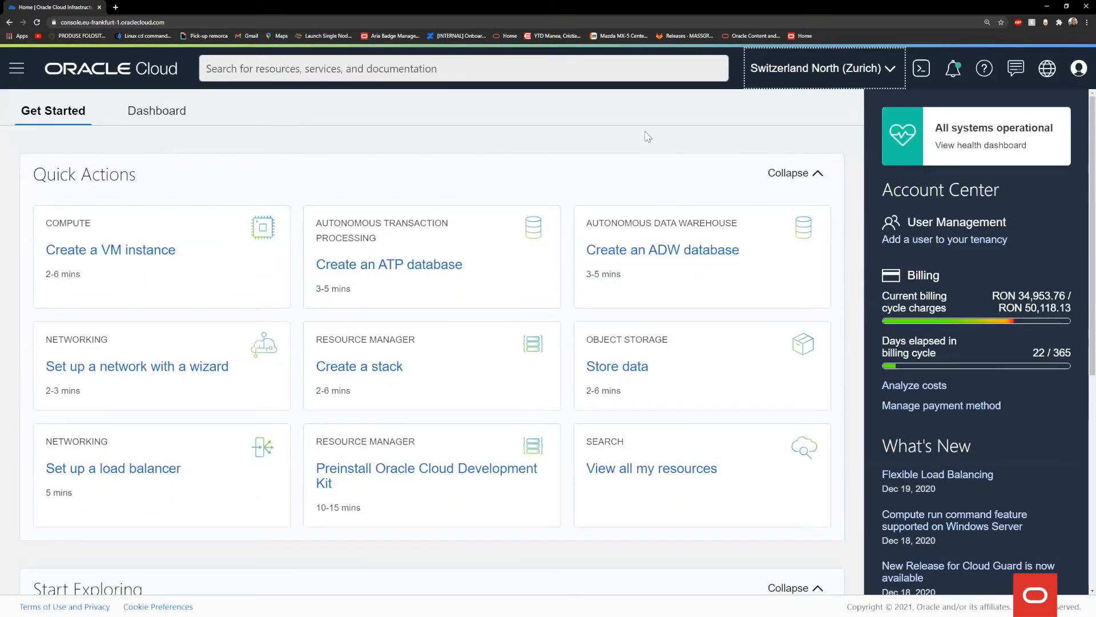
click(833, 84)
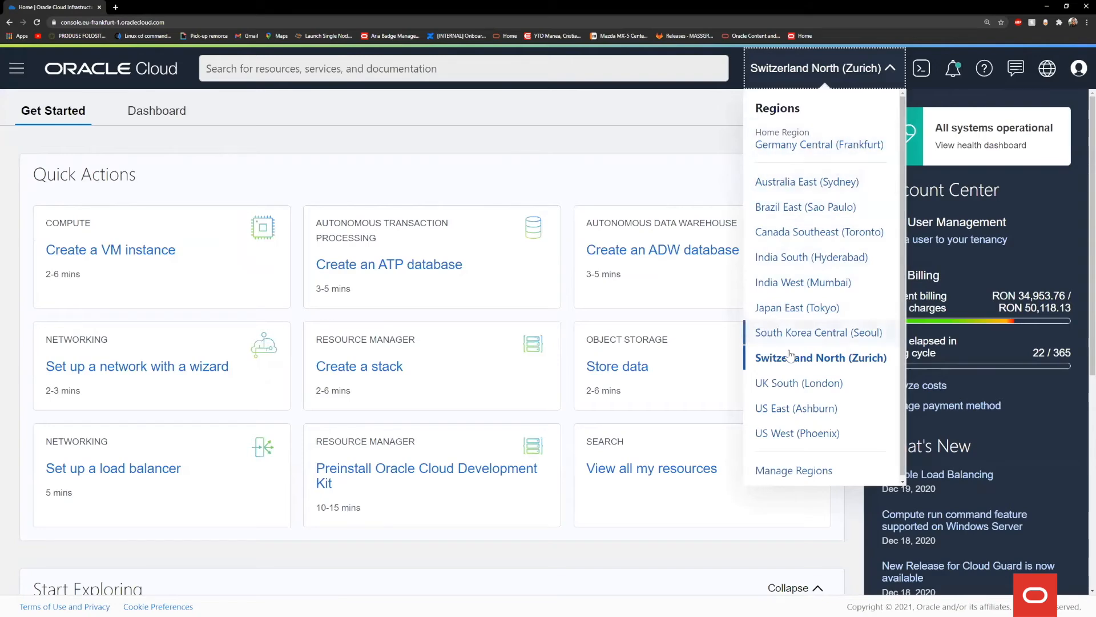
click(795, 231)
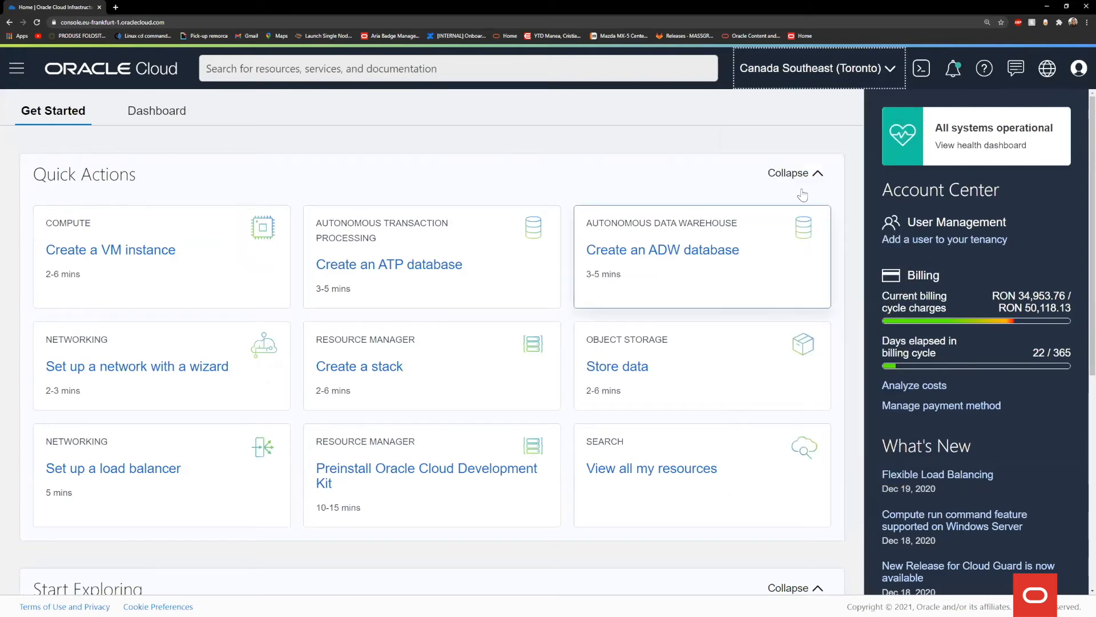
Switch the console region back to the home region, Germany Central (Frankfurt)
click(845, 85)
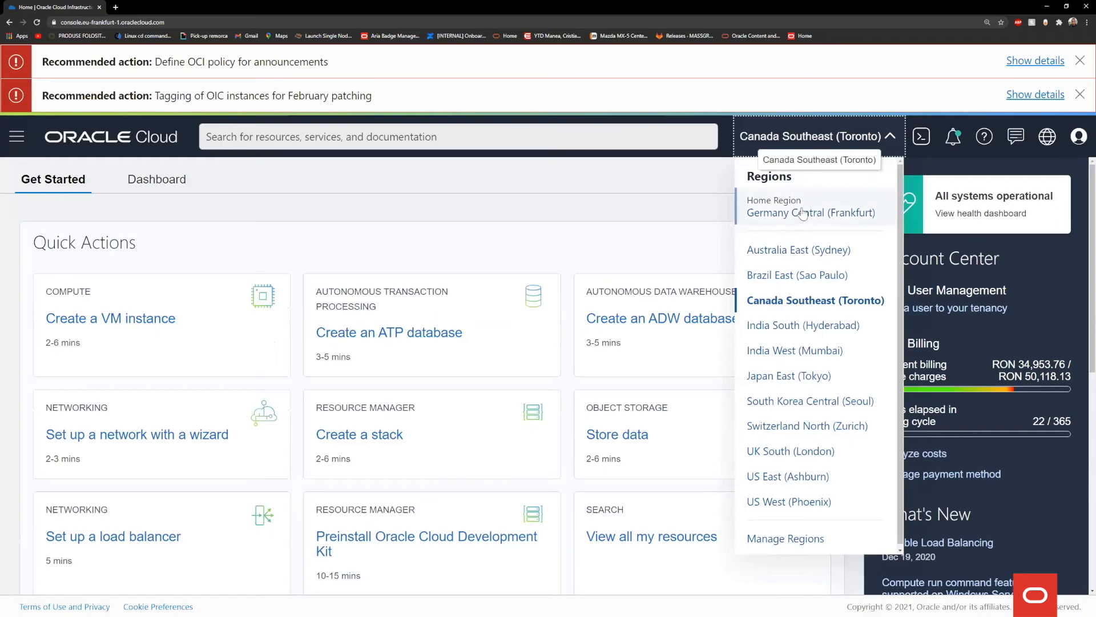
click(881, 219)
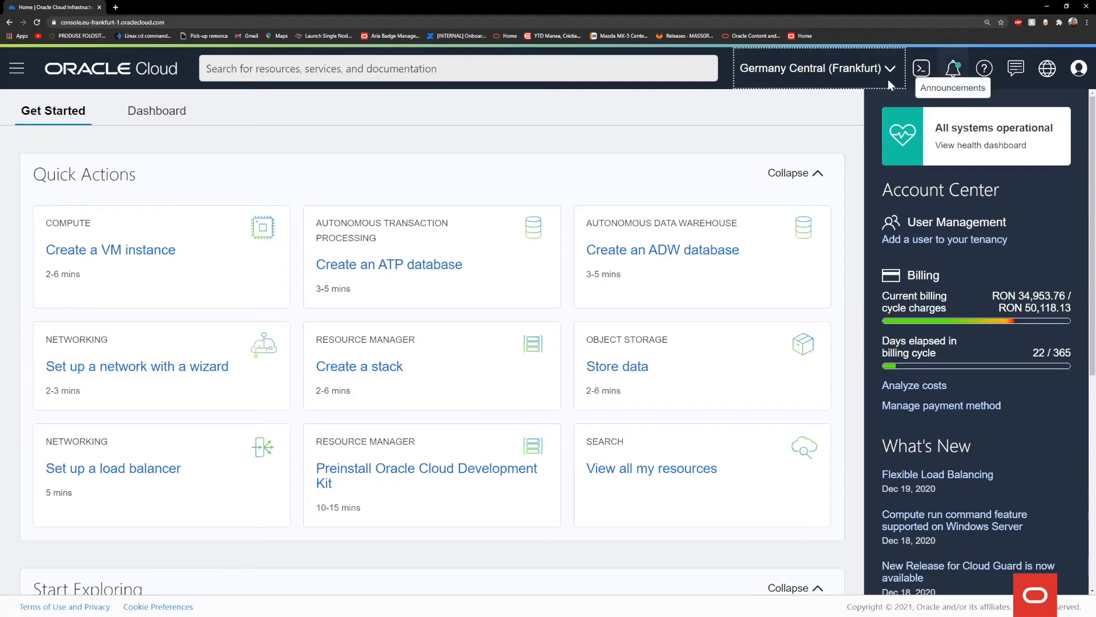
Open the console's list of services and survey its categories from Core Infrastructure down to Governance and Administration
click(17, 69)
mouse_move(127, 170)
scroll(127, 171, down, 10)
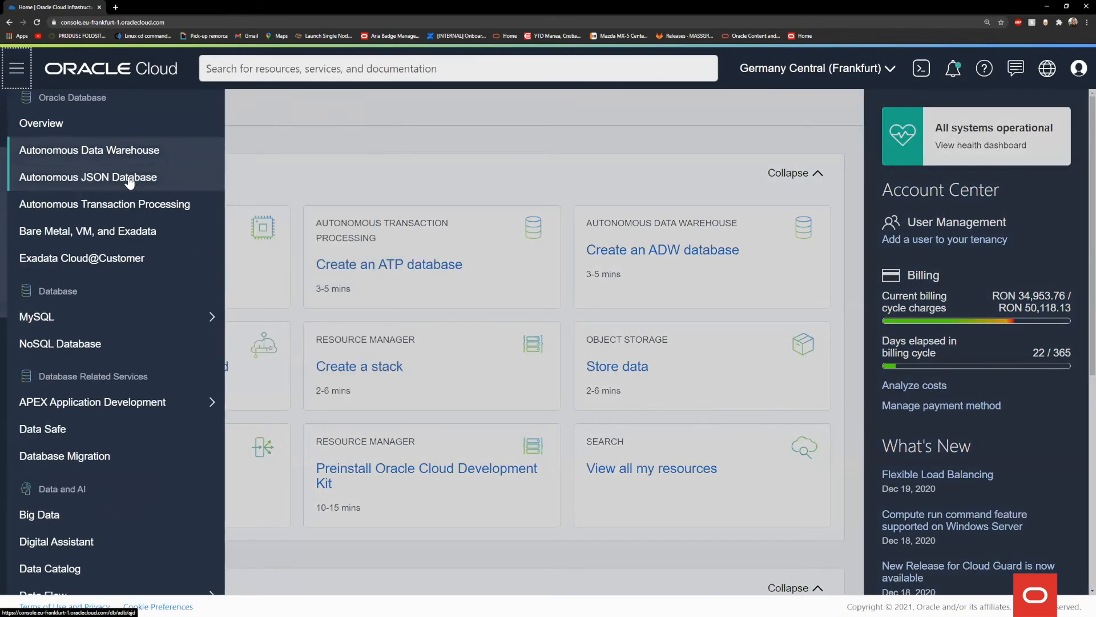
scroll(133, 246, down, 6)
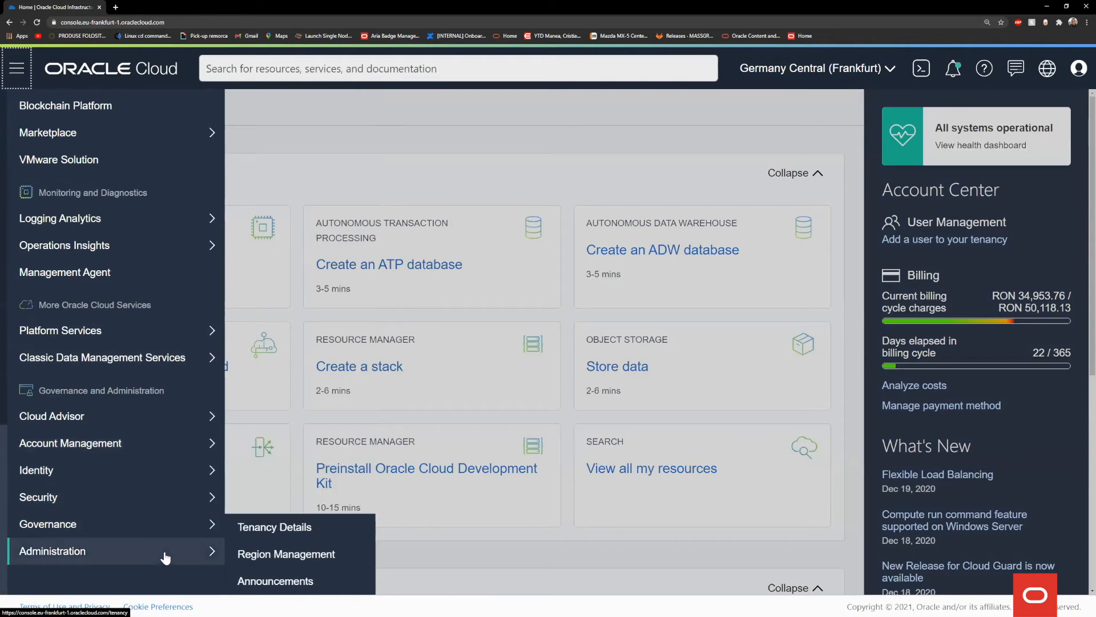
scroll(128, 499, up, 15)
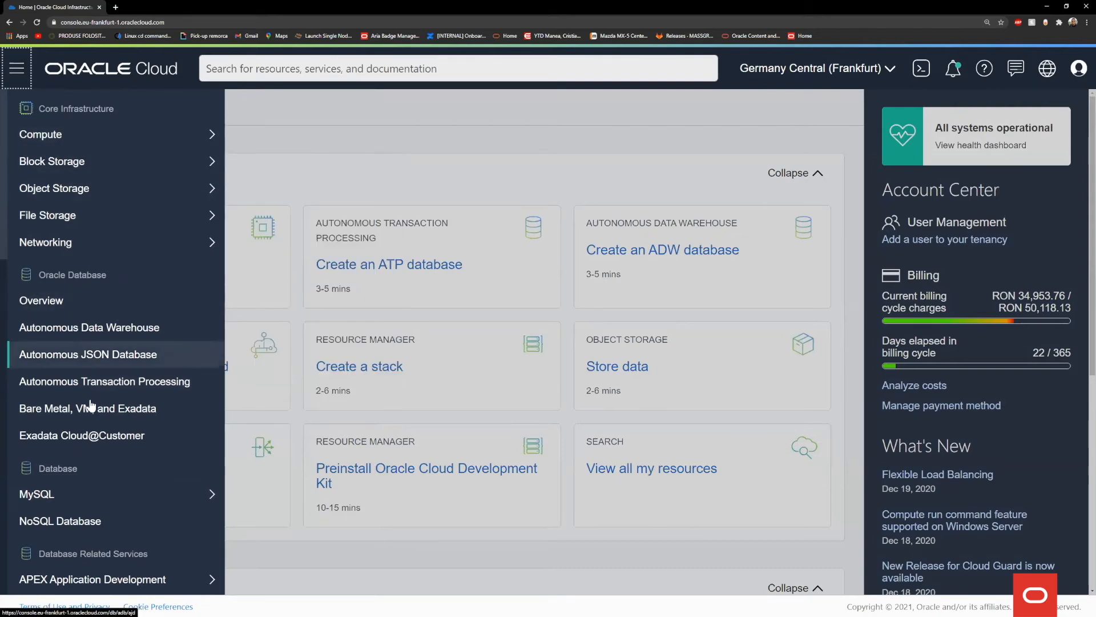
Examine the Oracle Database, Database Related Services, Data and AI, and Analytics entries in the service list
scroll(88, 410, down, 1)
scroll(87, 410, down, 3)
mouse_move(111, 407)
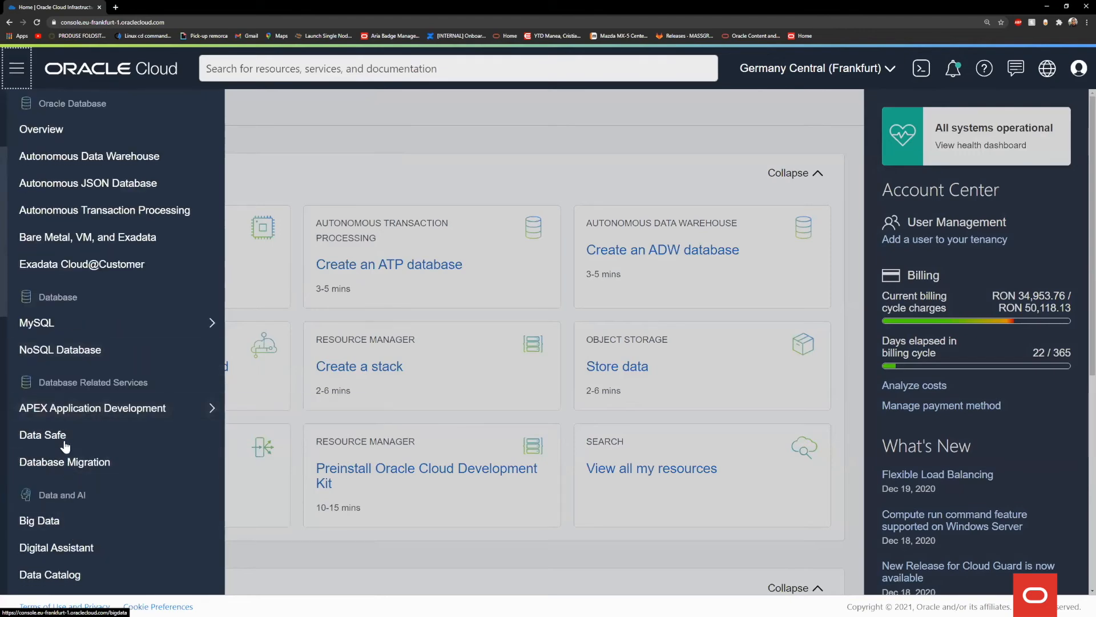
scroll(83, 325, up, 4)
scroll(92, 317, down, 12)
mouse_move(119, 308)
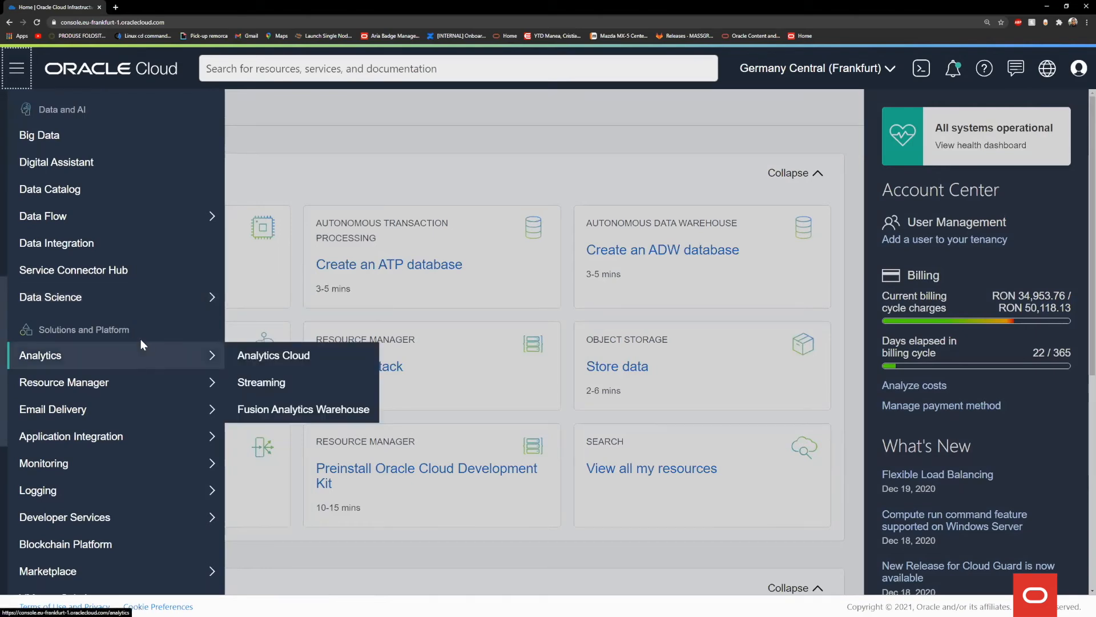
scroll(128, 302, up, 10)
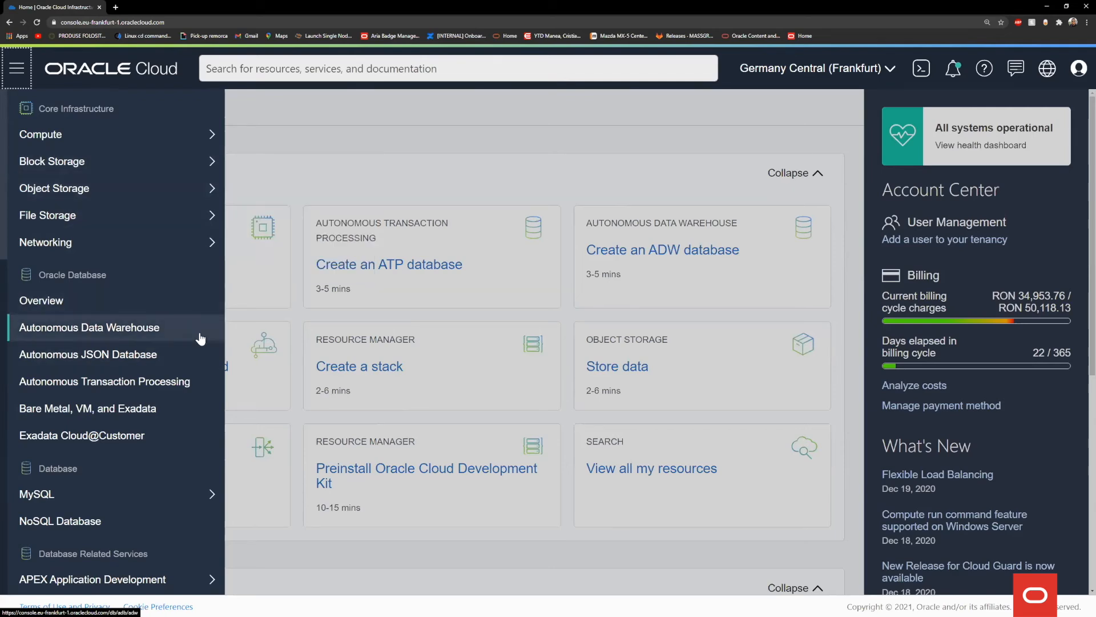
Review the full service list again, including Platform Services, Classic Data Management Services and the Cloud Advisor entries
scroll(142, 400, down, 10)
mouse_move(92, 518)
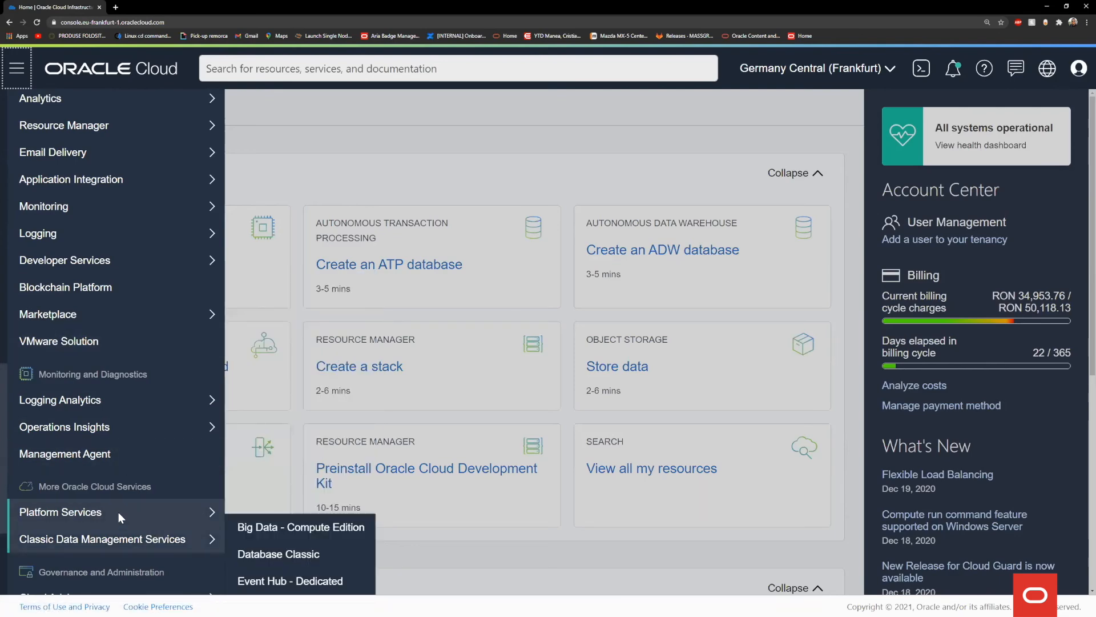
scroll(118, 512, up, 5)
scroll(118, 518, up, 8)
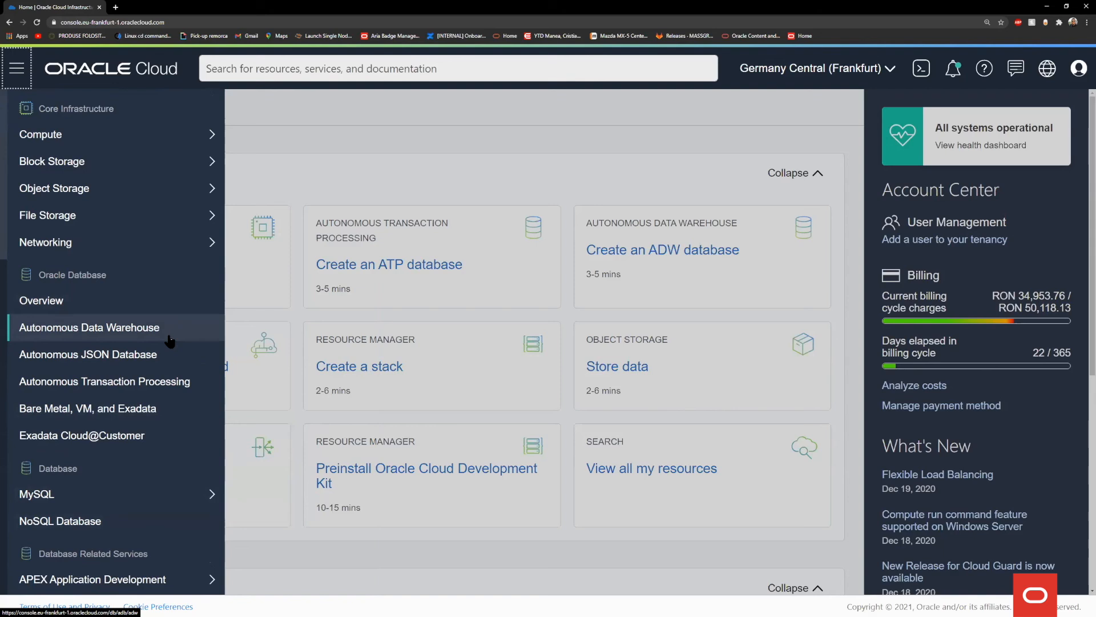
scroll(137, 326, down, 3)
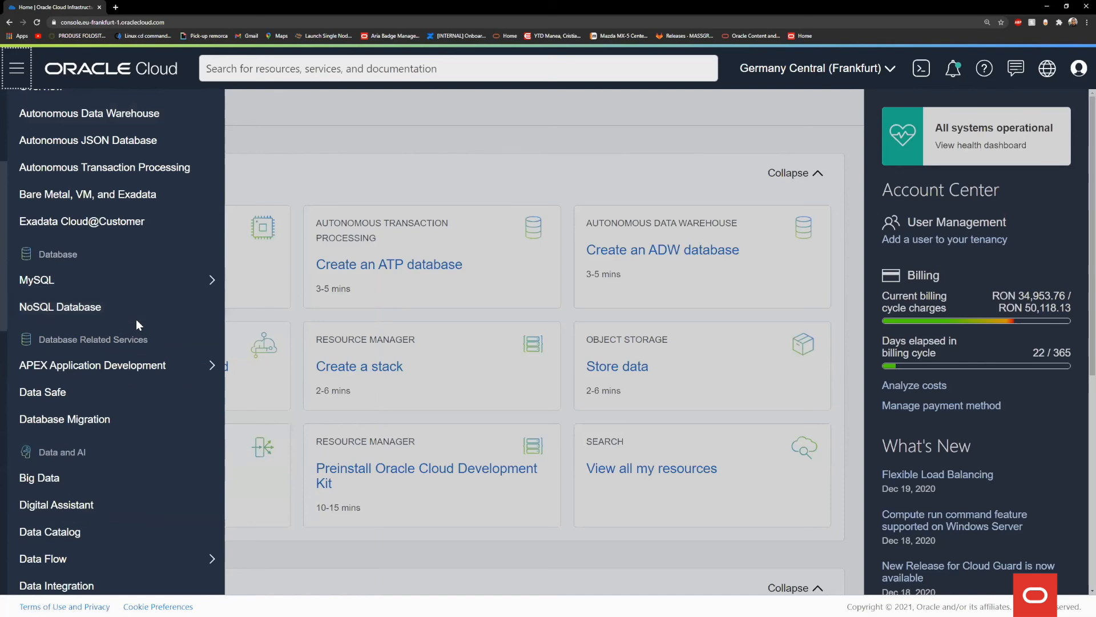
scroll(135, 326, down, 8)
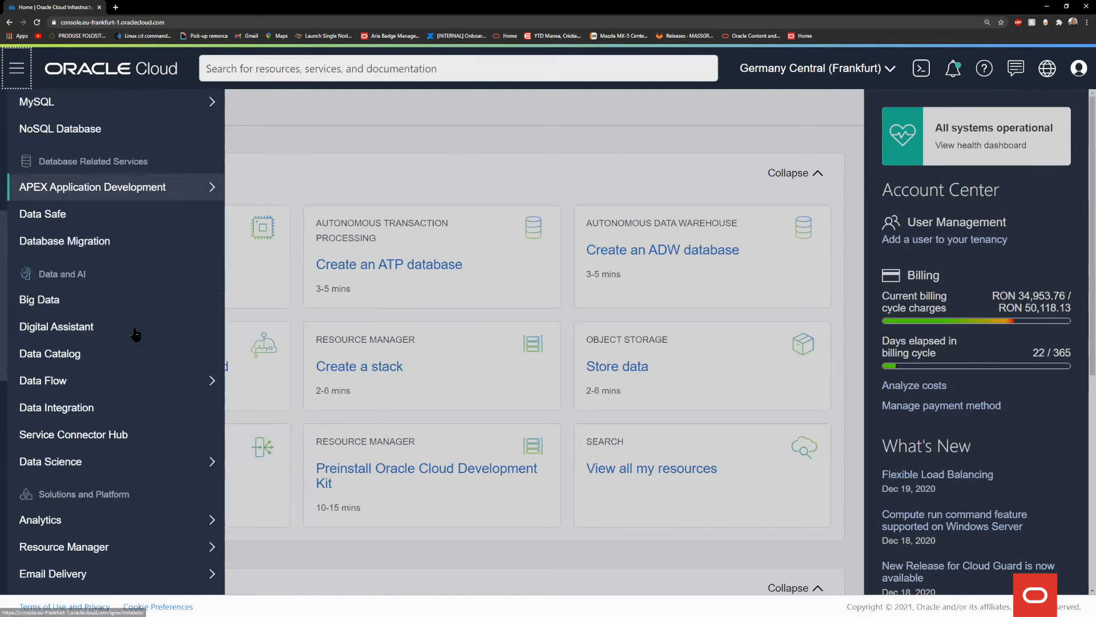
scroll(137, 342, down, 3)
mouse_move(162, 417)
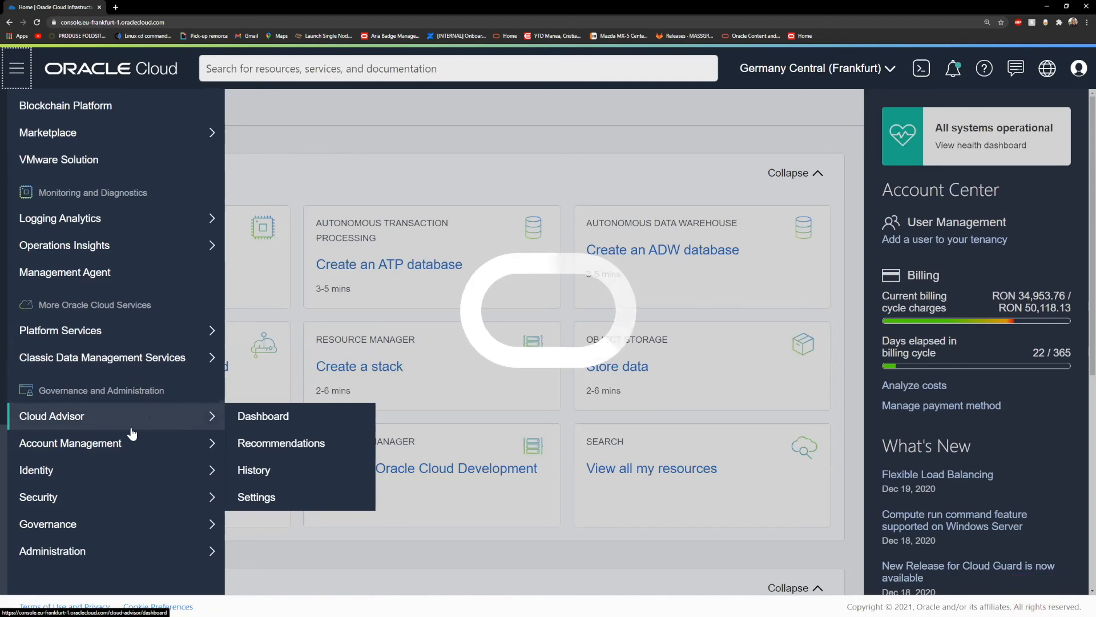
scroll(130, 428, up, 15)
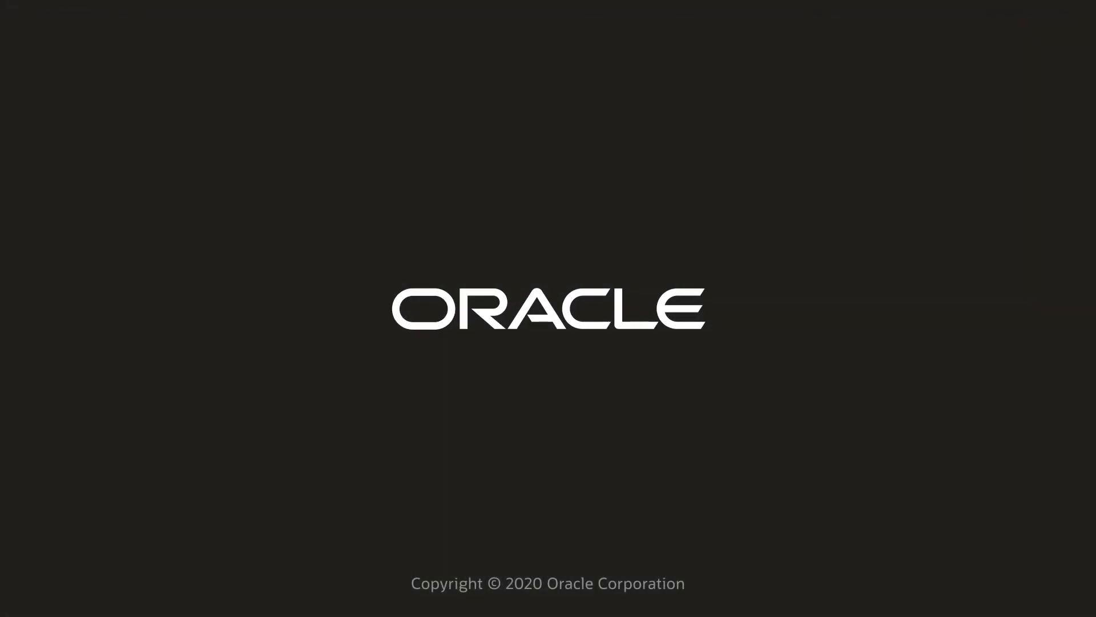